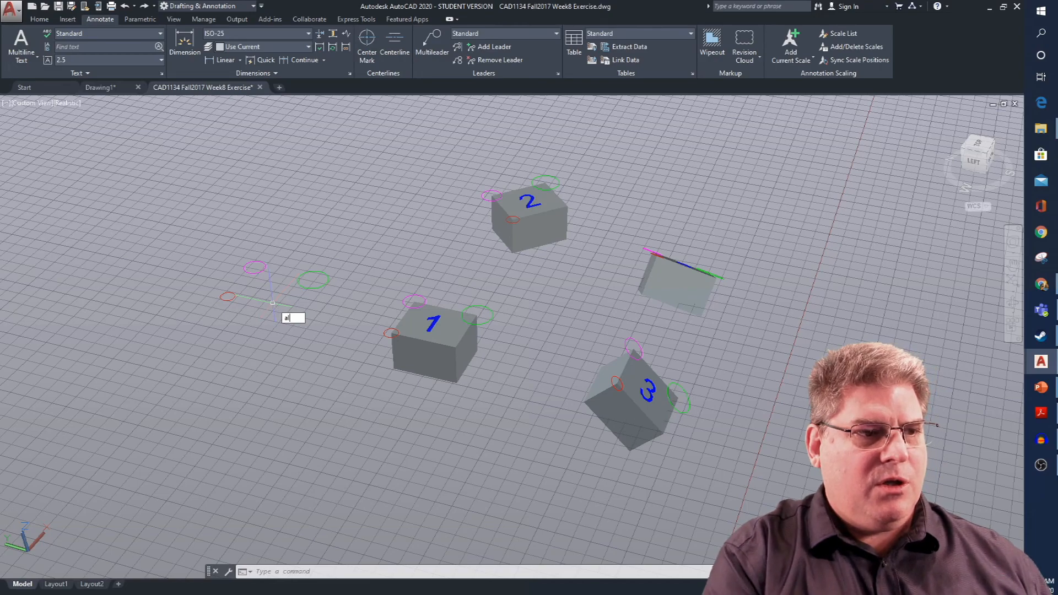
- Align box 1 to the empty target using one point pair, from its red-circled corner to the centre of the target's red circle
{"action": "type", "text": "l"}
{"action": "key", "text": "Return"}
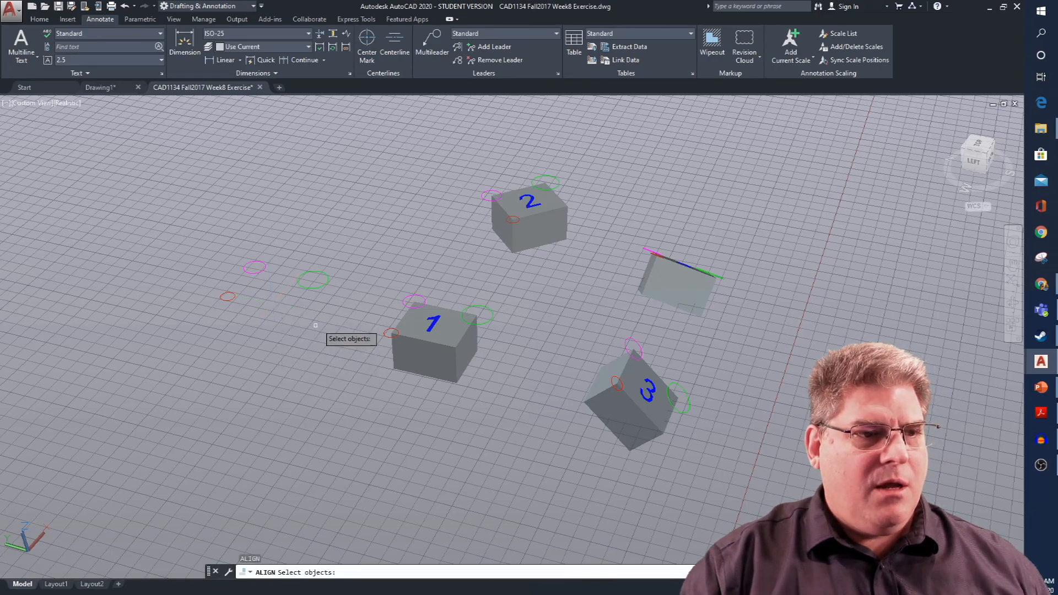
{"action": "left_click", "coordinate": [414, 317]}
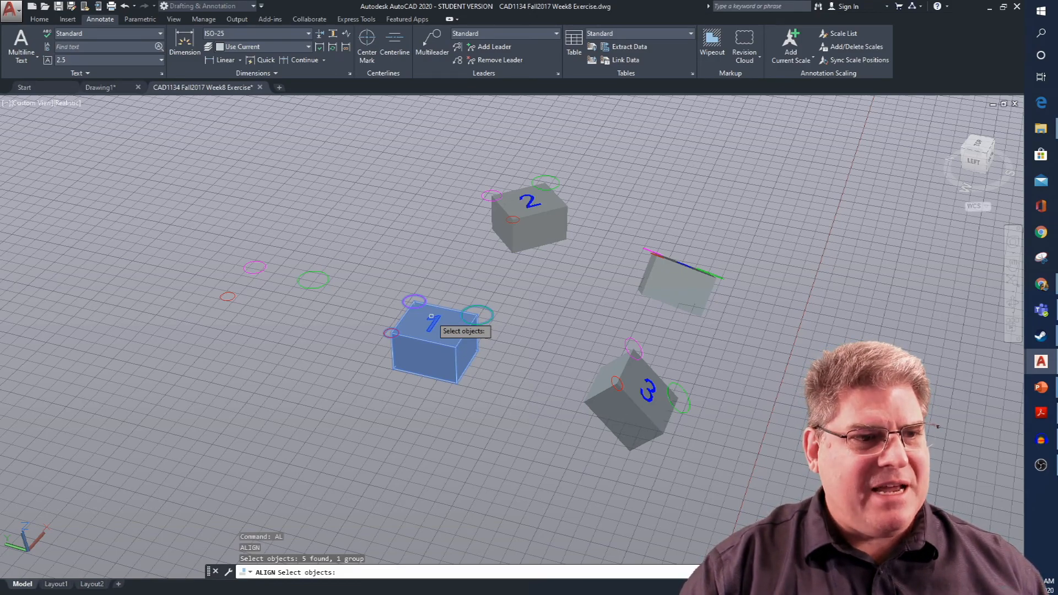
{"action": "key", "text": "Return"}
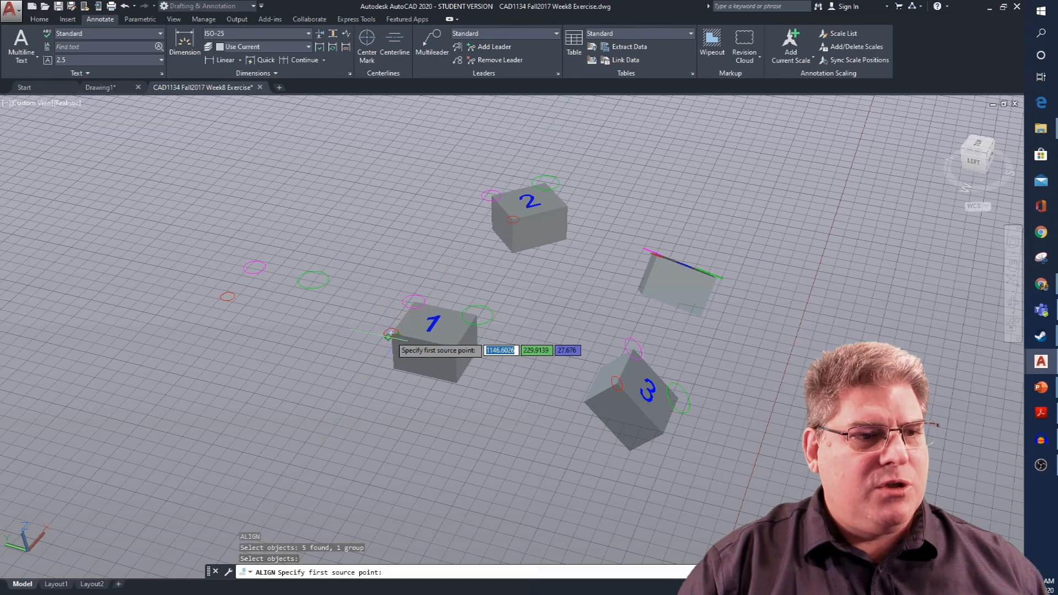
{"action": "scroll", "coordinate": [390, 334], "scroll_direction": "up", "scroll_amount": 3}
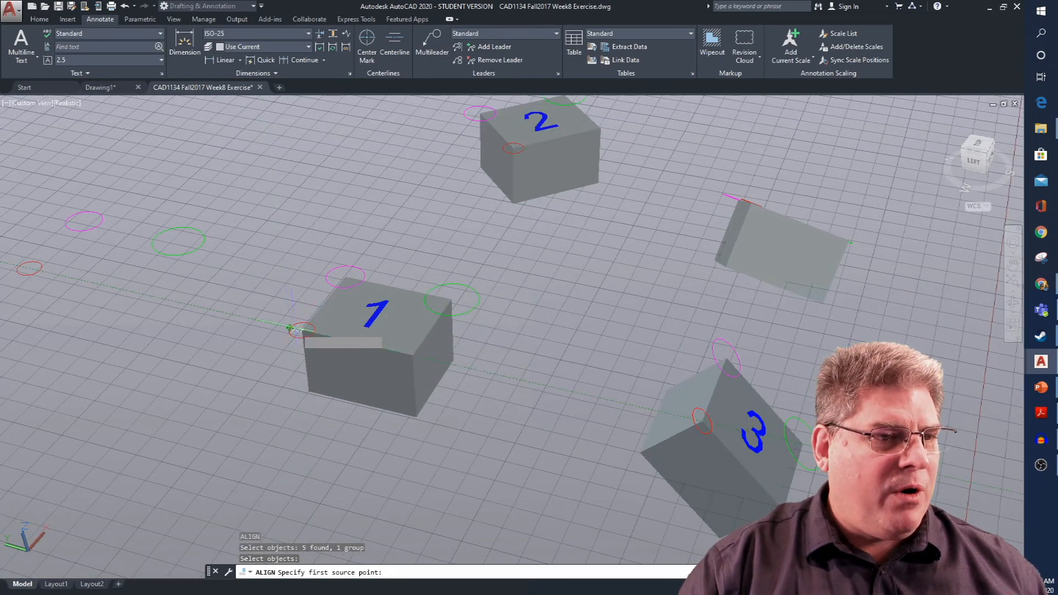
{"action": "left_click", "coordinate": [301, 330]}
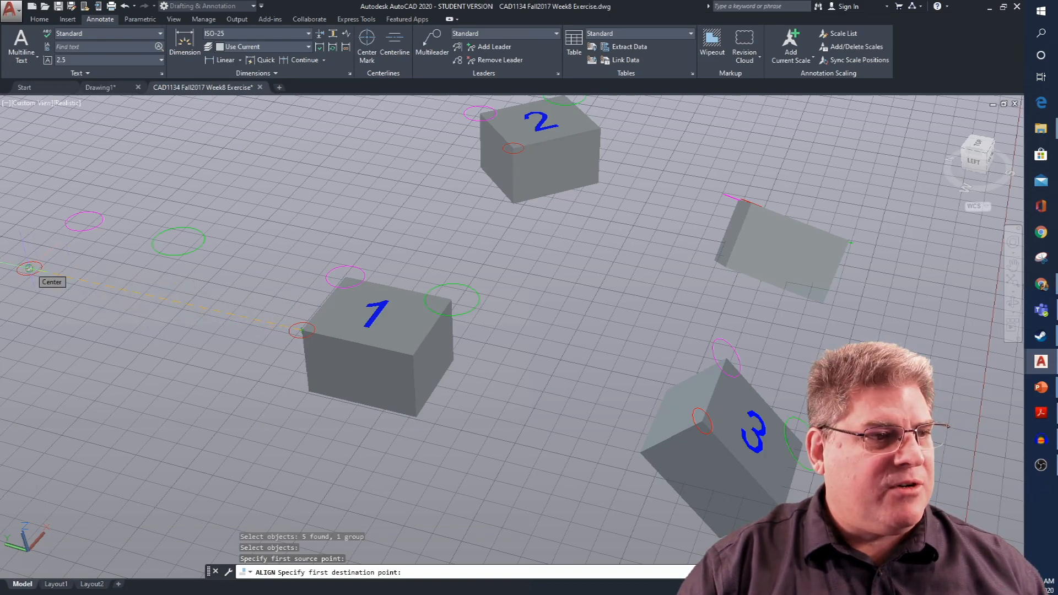
{"action": "left_click", "coordinate": [29, 269]}
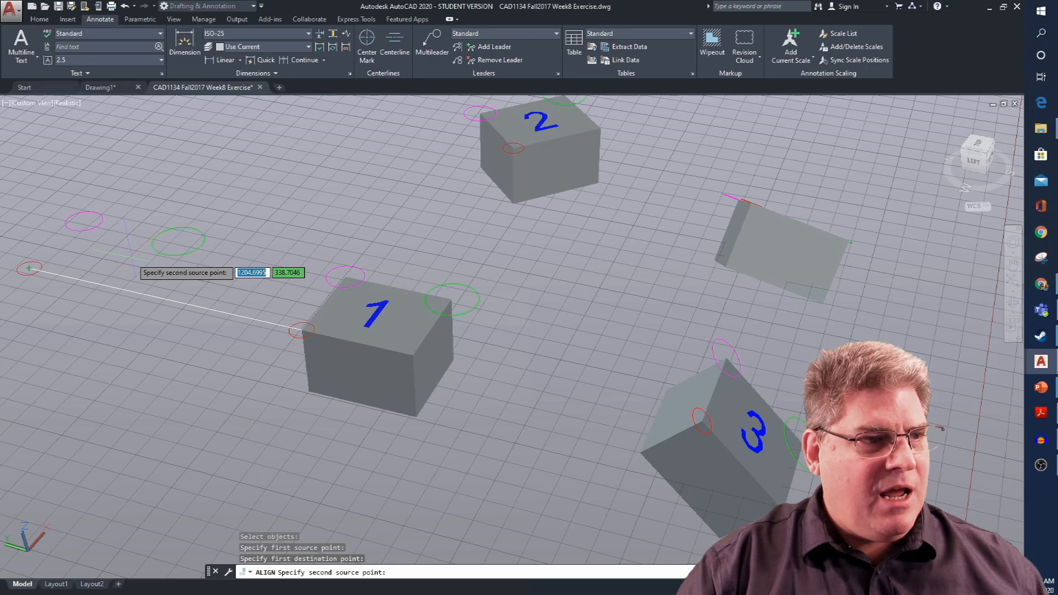
{"action": "key", "text": "Return"}
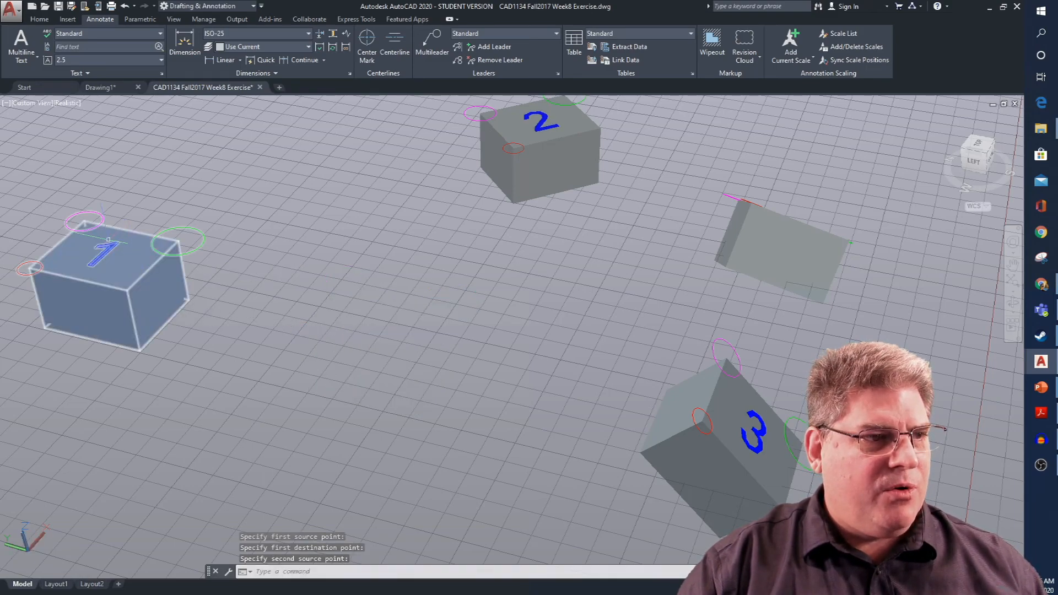
- Undo the single-point alignment of box 1 and the view changes made after it
{"action": "middle_click_drag", "start_coordinate": [136, 243], "coordinate": [281, 305]}
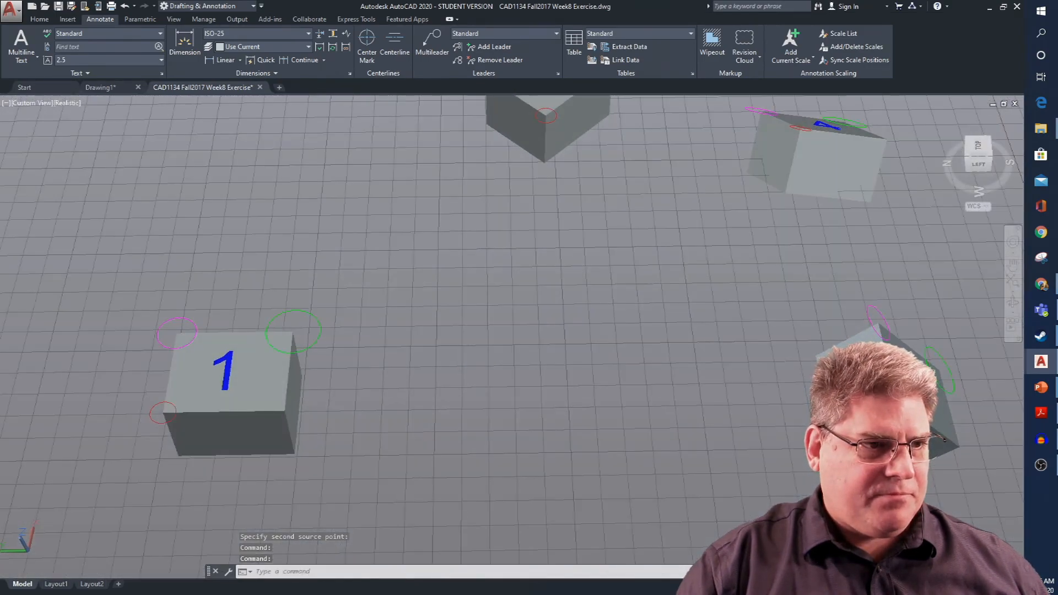
{"action": "scroll", "coordinate": [341, 275], "scroll_direction": "down", "scroll_amount": 2}
{"action": "key", "text": "Escape"}
{"action": "key", "text": "Escape"}
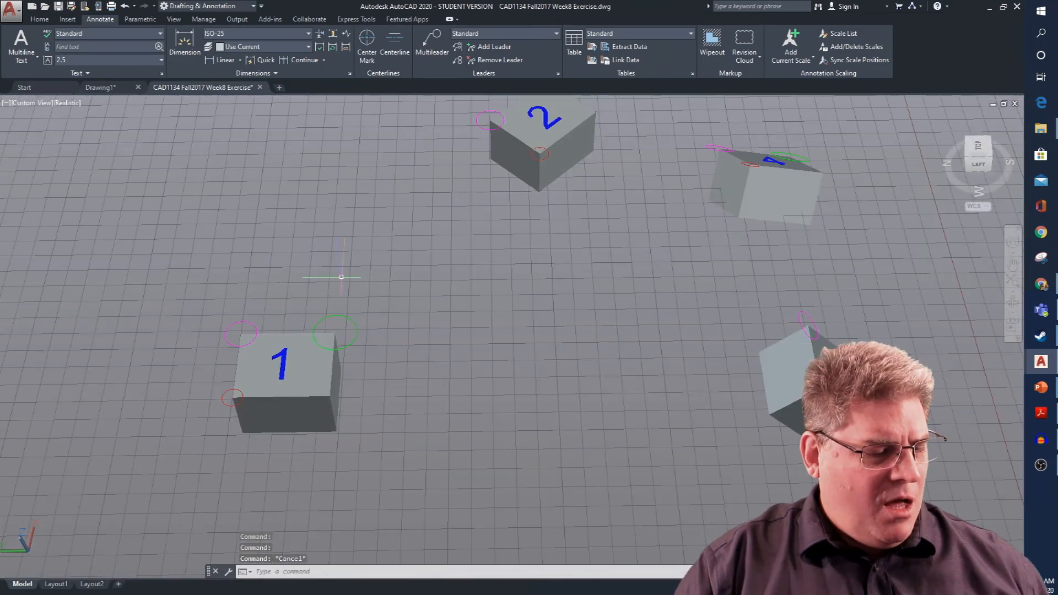
{"action": "key", "text": "ctrl+z"}
{"action": "key", "text": "ctrl+z"}
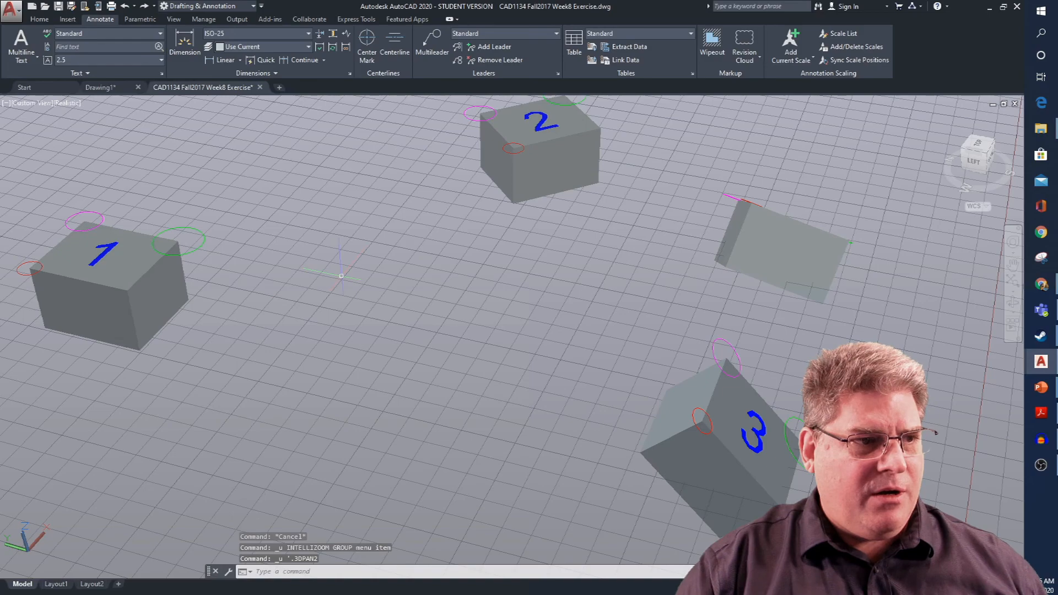
{"action": "key", "text": "ctrl+z"}
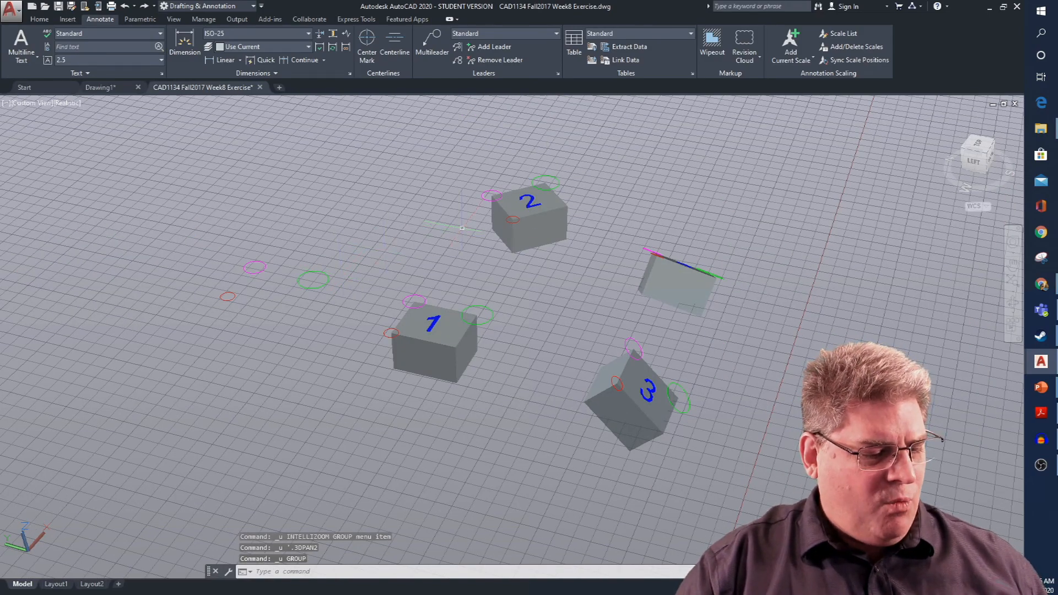
- Align box 2 to the empty target using only one point pair, from its red-circled corner to the target's red circle centre
{"action": "type", "text": "al"}
{"action": "key", "text": "Return"}
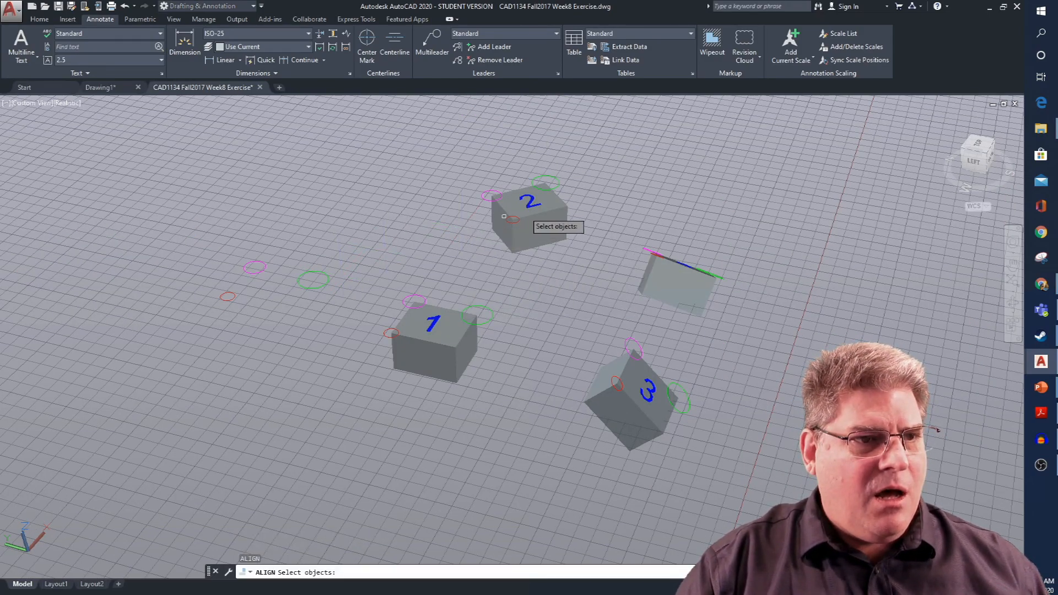
{"action": "left_click", "coordinate": [505, 218]}
{"action": "key", "text": "Return"}
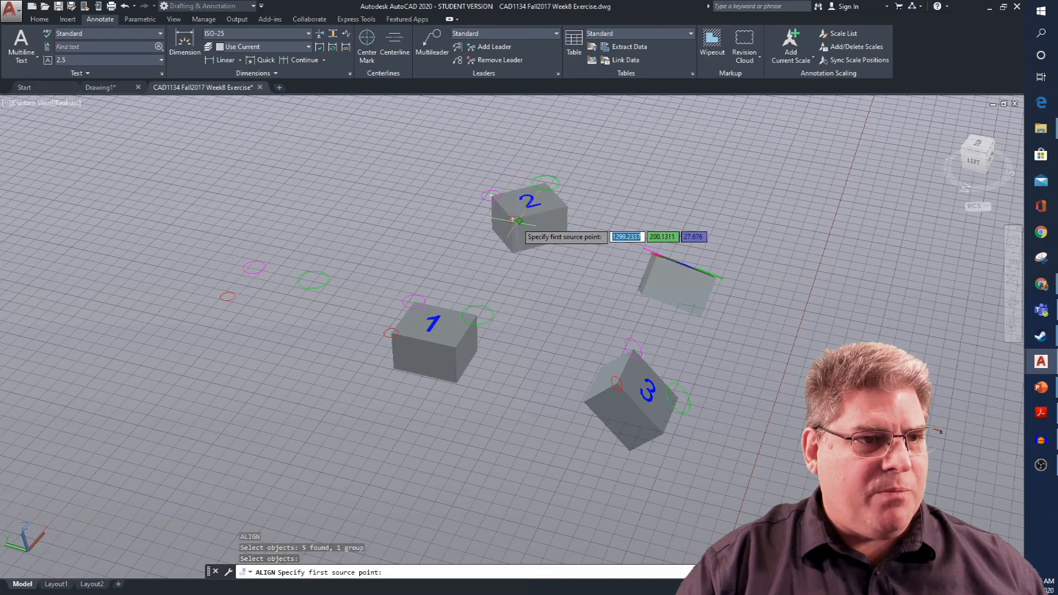
{"action": "scroll", "coordinate": [513, 220], "scroll_direction": "up", "scroll_amount": 4}
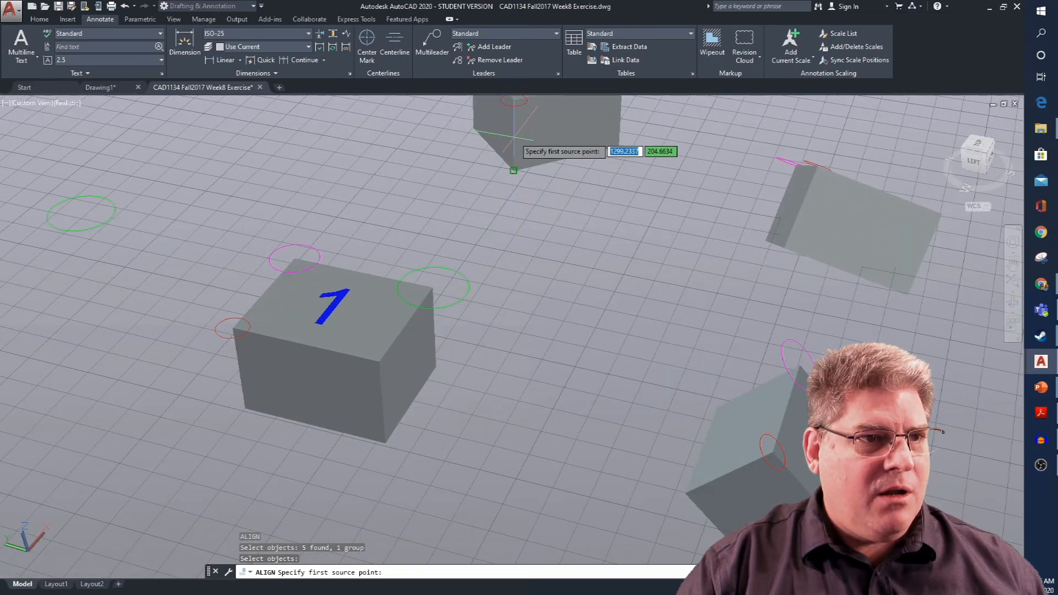
{"action": "scroll", "coordinate": [514, 135], "scroll_direction": "down", "scroll_amount": 2}
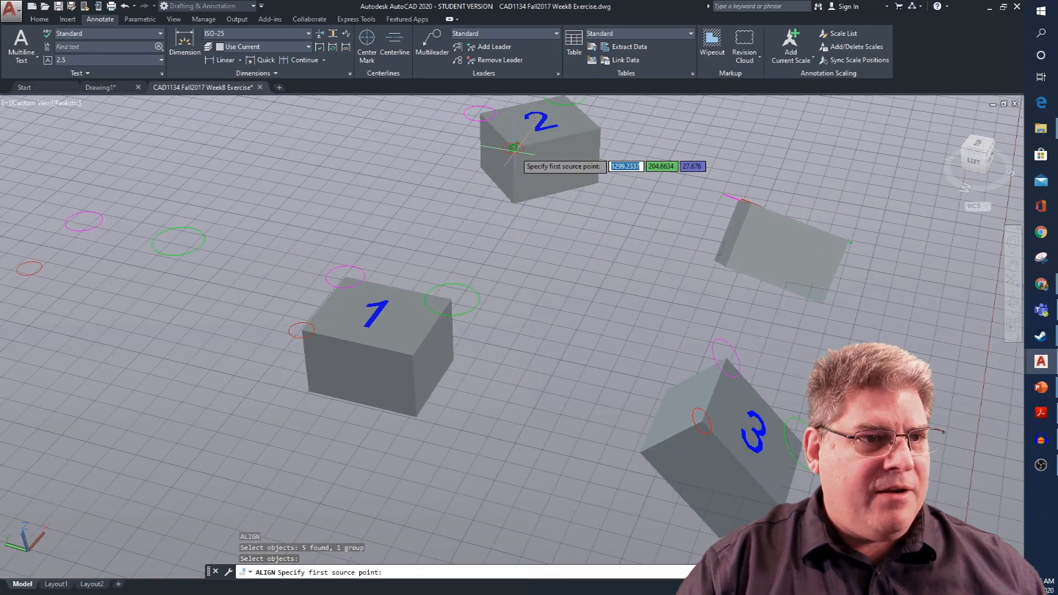
{"action": "left_click", "coordinate": [514, 148]}
{"action": "scroll", "coordinate": [505, 160], "scroll_direction": "down", "scroll_amount": 2}
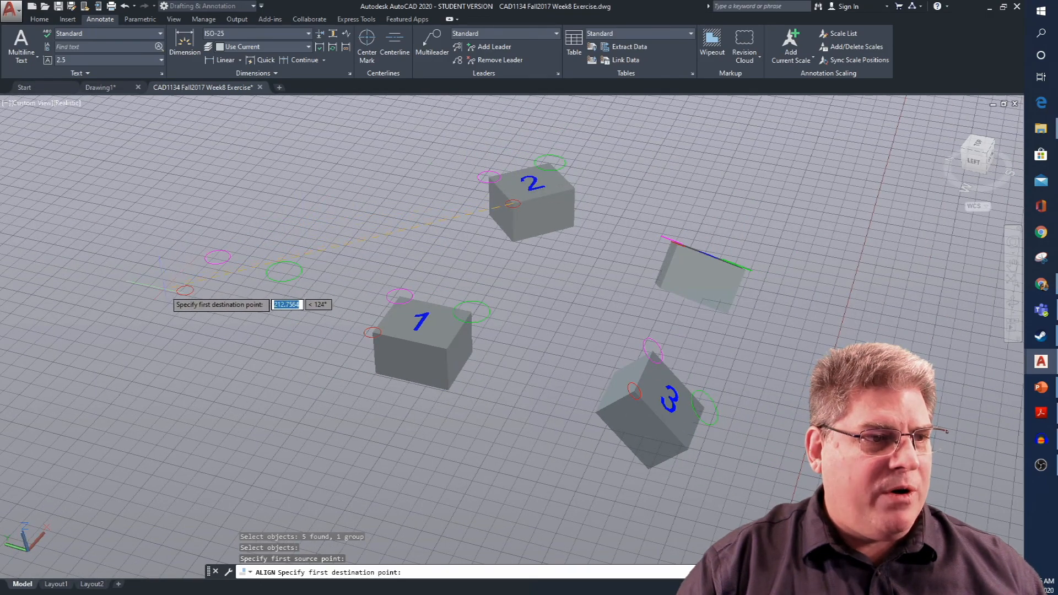
{"action": "left_click", "coordinate": [186, 290]}
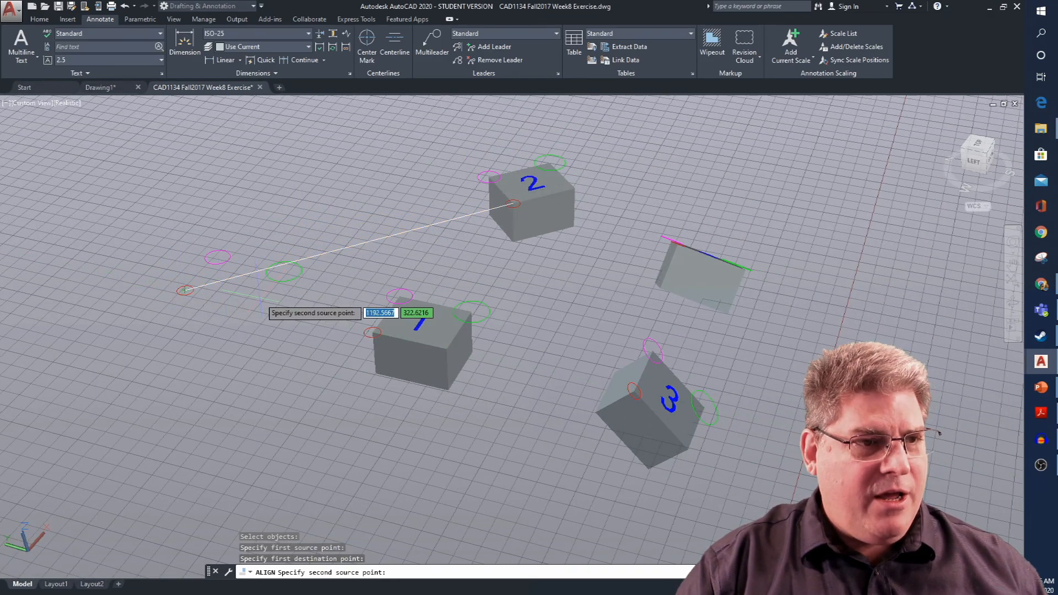
{"action": "key", "text": "Return"}
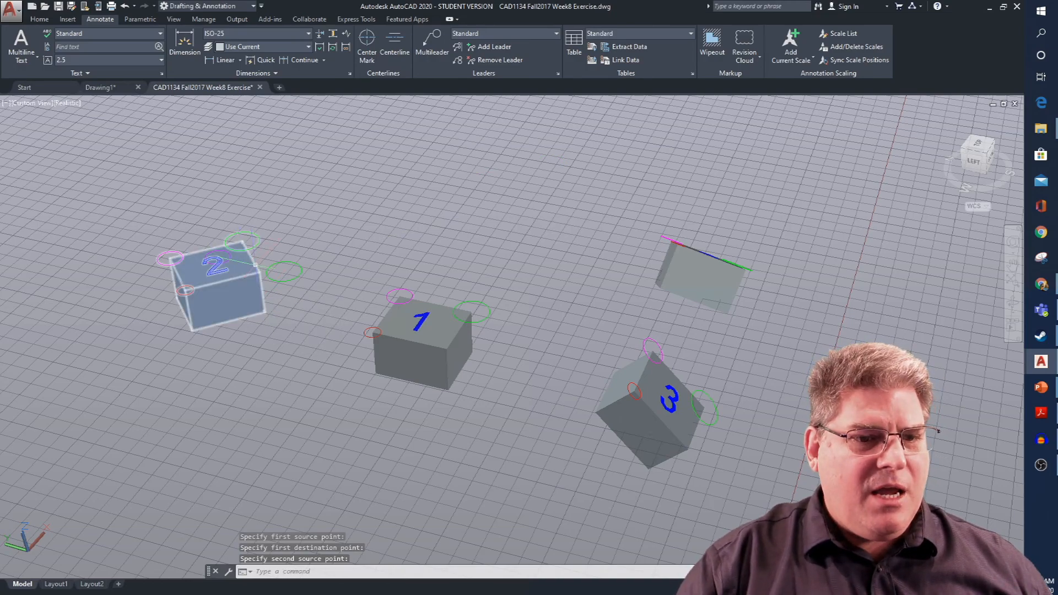
- Examine from above and at an angle how box 2's magenta and green corners sit relative to the target circles
{"action": "mouse_move", "coordinate": [237, 276]}
{"action": "middle_mouse_down", "text": "shift"}
{"action": "mouse_move", "coordinate": [298, 300]}
{"action": "mouse_move", "coordinate": [309, 371]}
{"action": "middle_mouse_up", "text": "shift"}
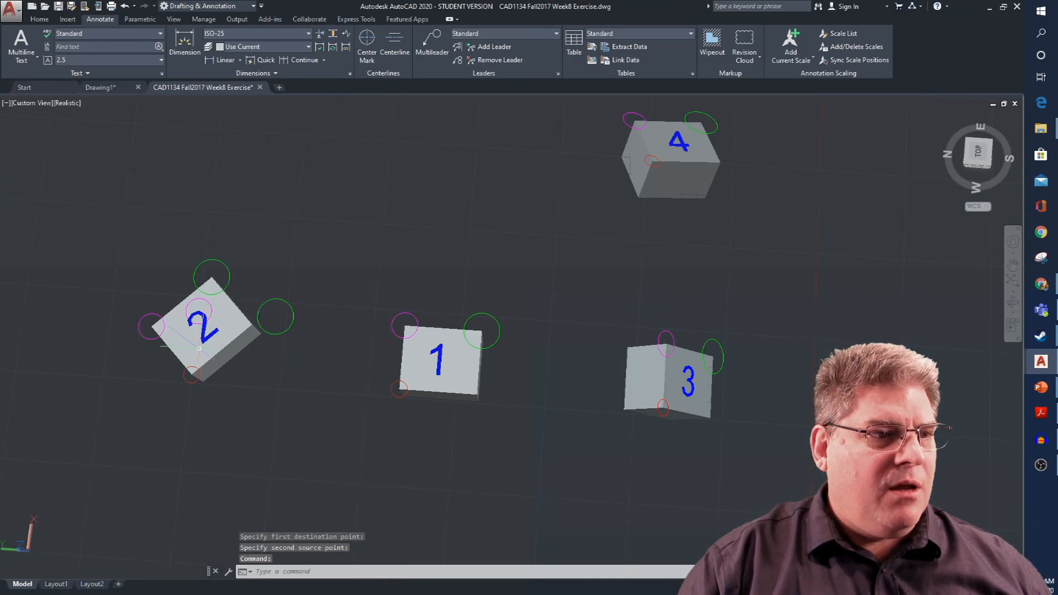
{"action": "scroll", "coordinate": [182, 366], "scroll_direction": "up", "scroll_amount": 2}
{"action": "scroll", "coordinate": [185, 375], "scroll_direction": "down", "scroll_amount": 1}
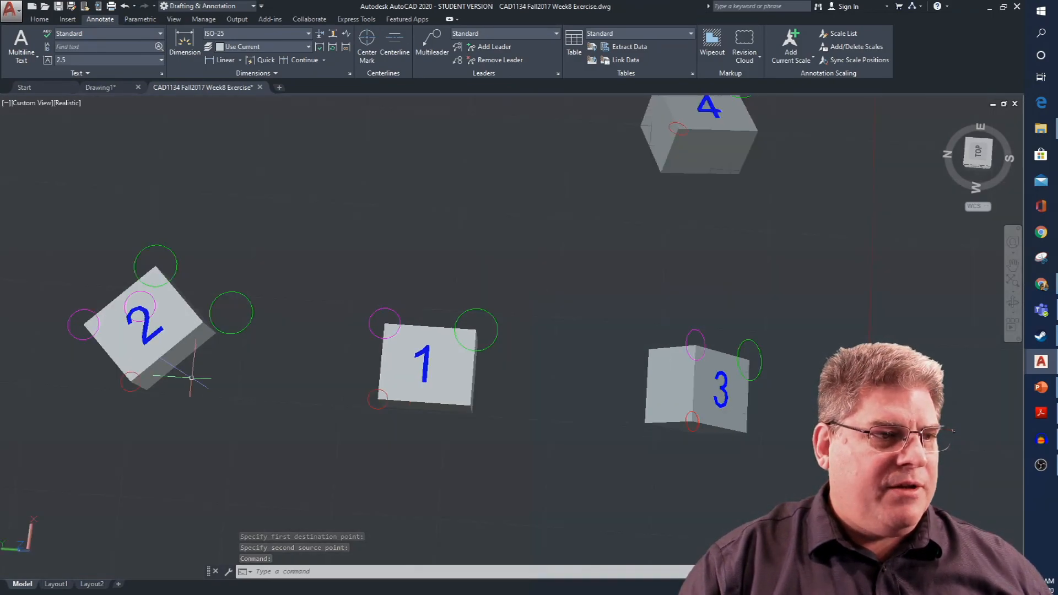
{"action": "scroll", "coordinate": [71, 352], "scroll_direction": "up", "scroll_amount": 1}
{"action": "middle_click_drag", "start_coordinate": [72, 353], "coordinate": [242, 345]}
{"action": "left_click", "coordinate": [348, 259]}
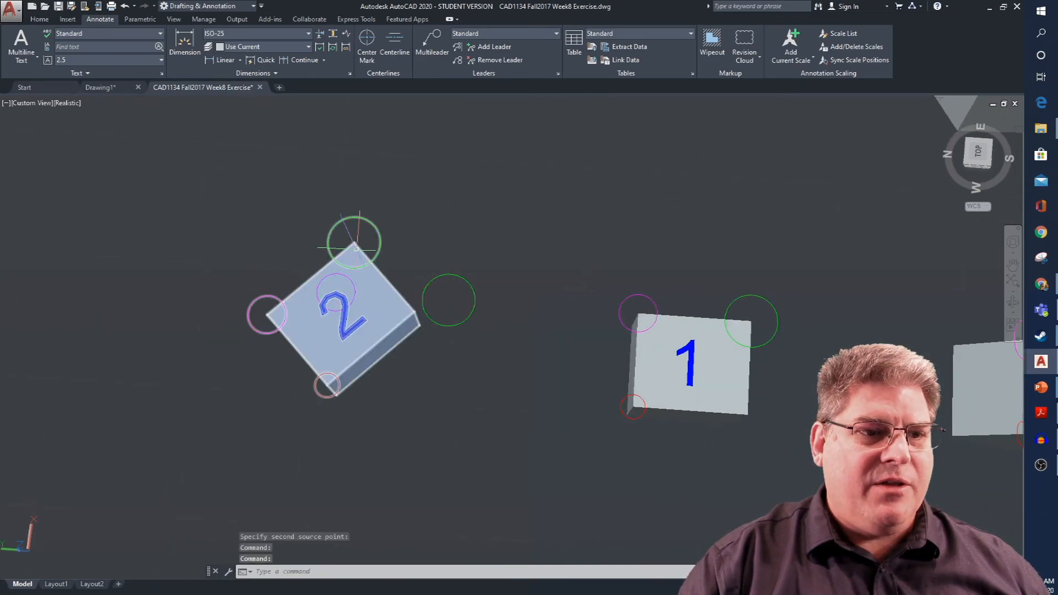
{"action": "key", "text": "Escape"}
{"action": "key", "text": "Escape"}
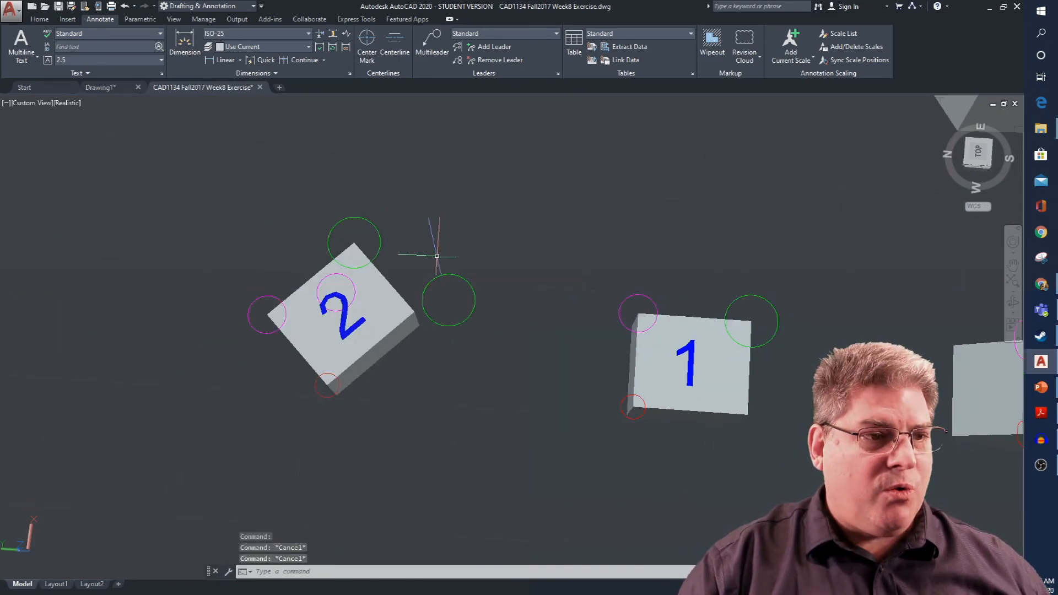
{"action": "middle_click_drag", "start_coordinate": [433, 239], "coordinate": [375, 171], "text": "shift"}
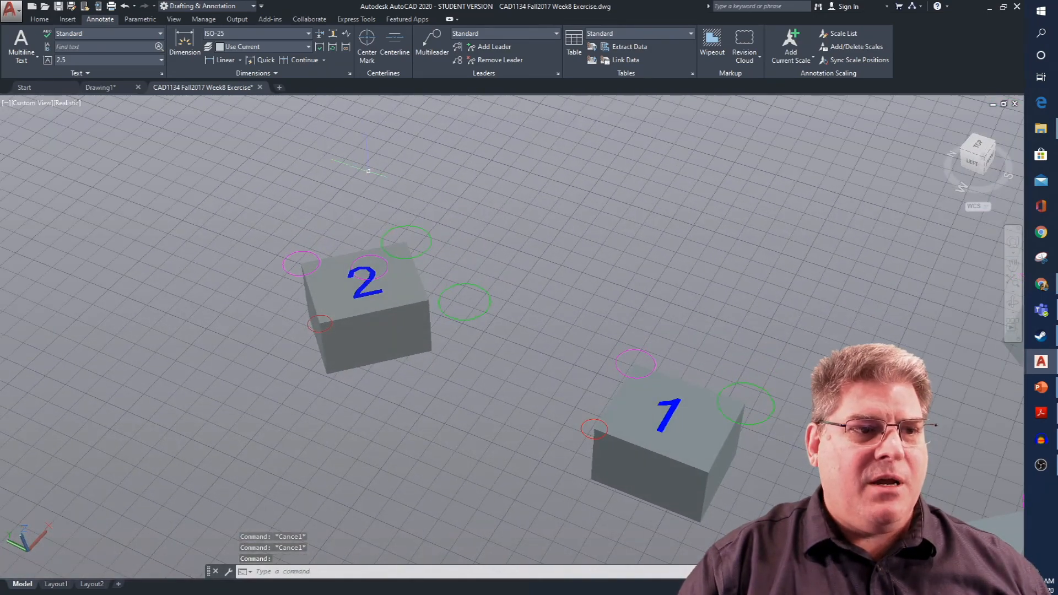
{"action": "key", "text": "Escape"}
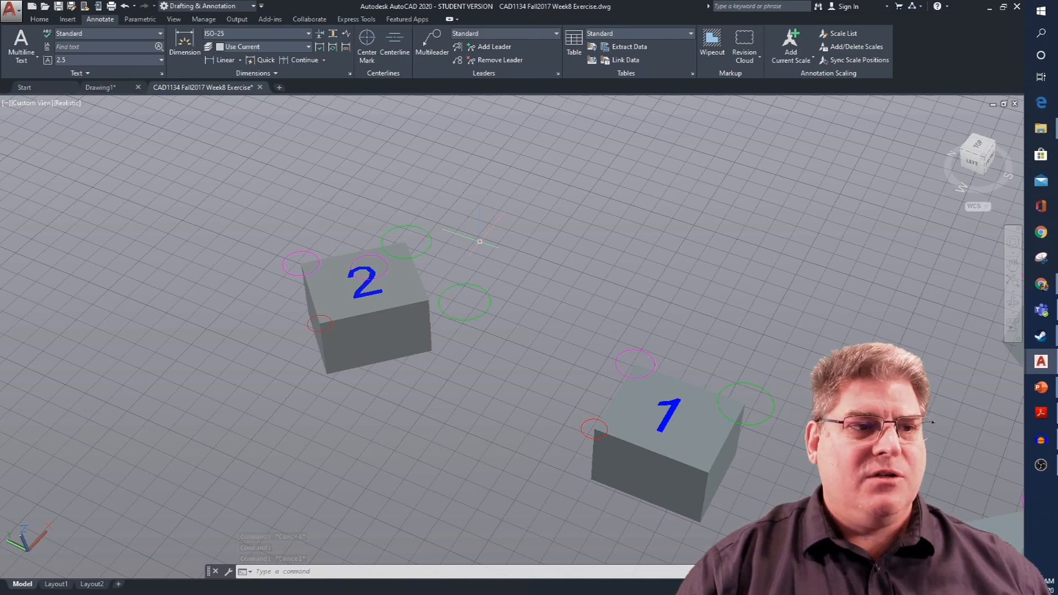
- Undo the single-point alignment of box 2 and the view changes made after it
{"action": "key", "text": "Escape"}
{"action": "key", "text": "Escape"}
{"action": "key", "text": "ctrl+z"}
{"action": "key", "text": "ctrl+z"}
{"action": "key", "text": "ctrl+z"}
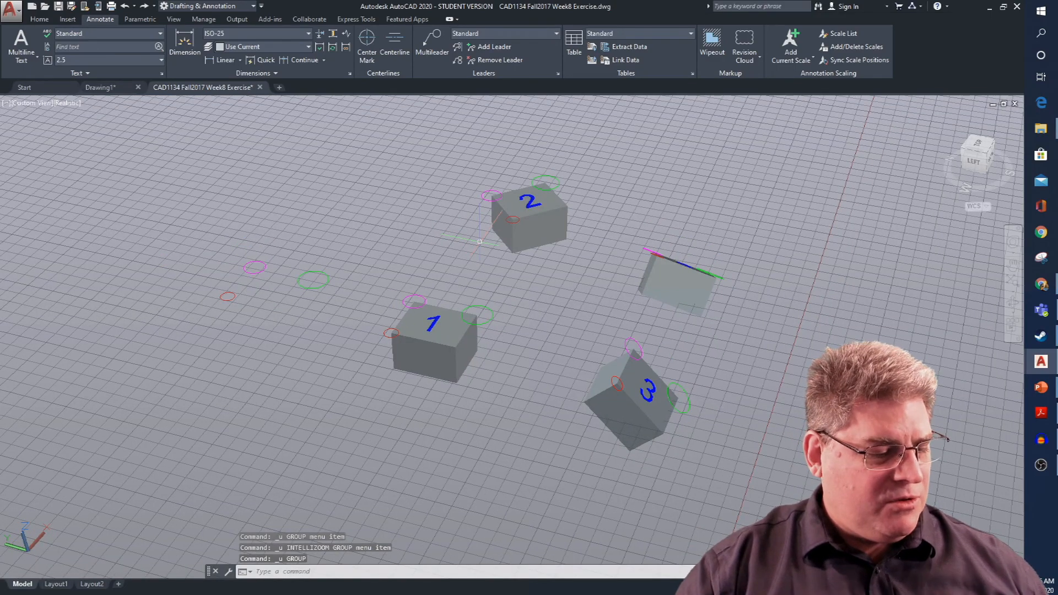
- Align box 2 to the target using two point pairs, matching its red and magenta corners to the same-coloured circle centres, without scaling
{"action": "type", "text": "al"}
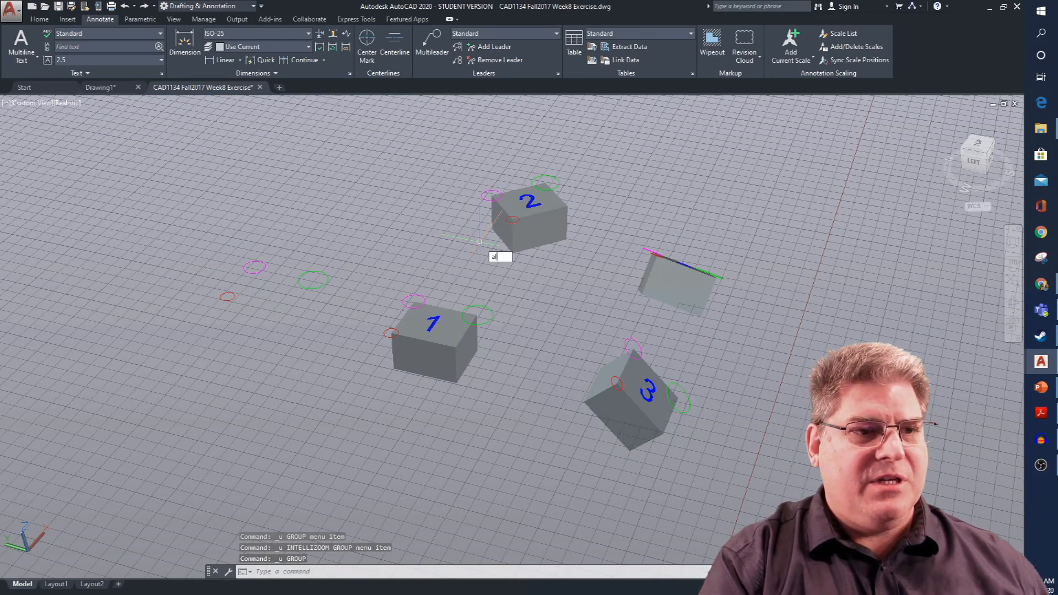
{"action": "key", "text": "Return"}
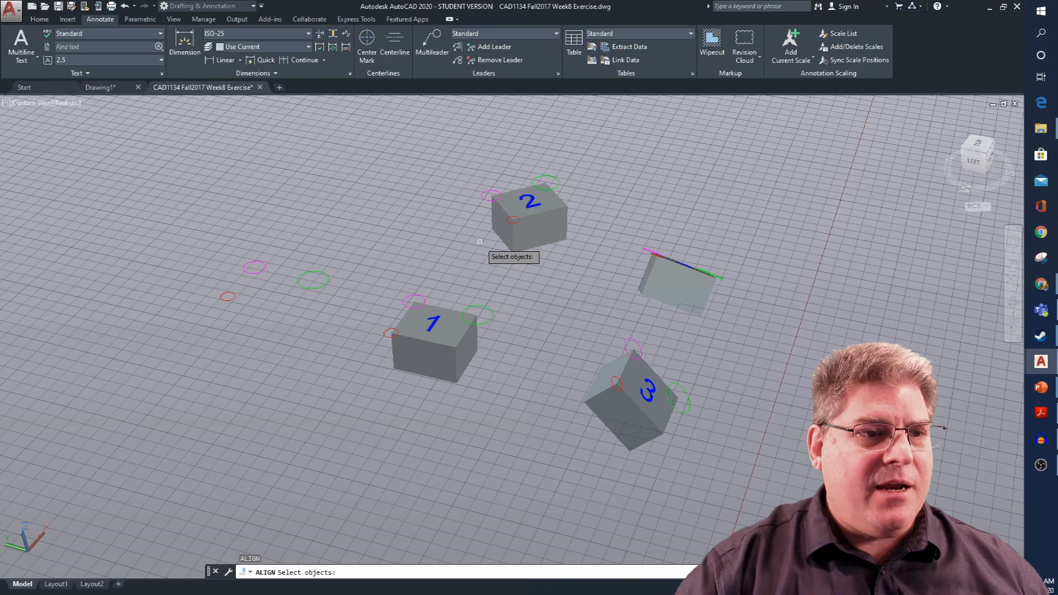
{"action": "left_click", "coordinate": [506, 215]}
{"action": "key", "text": "Return"}
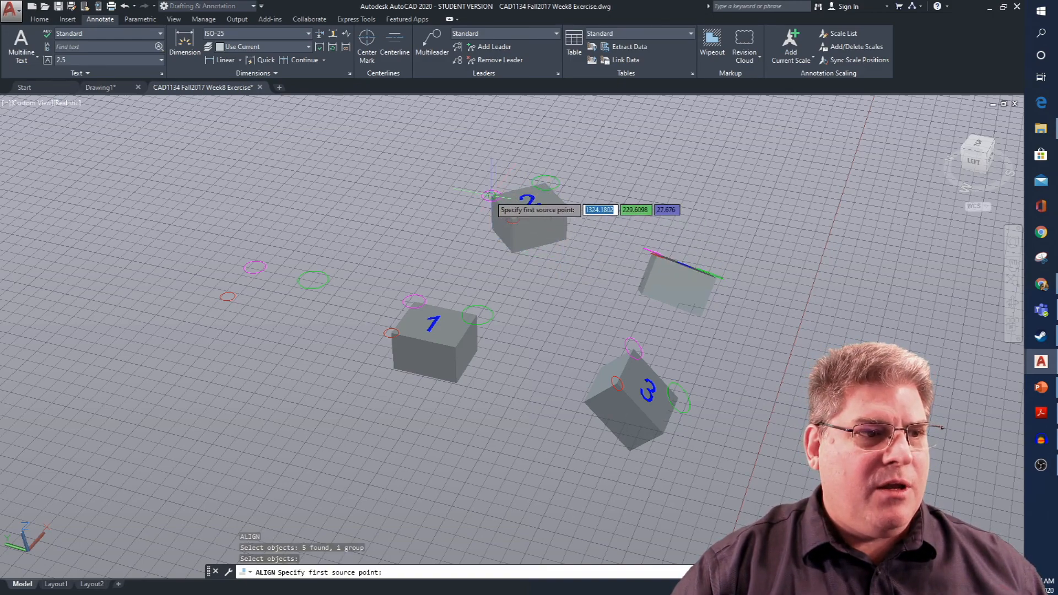
{"action": "left_click", "coordinate": [511, 221]}
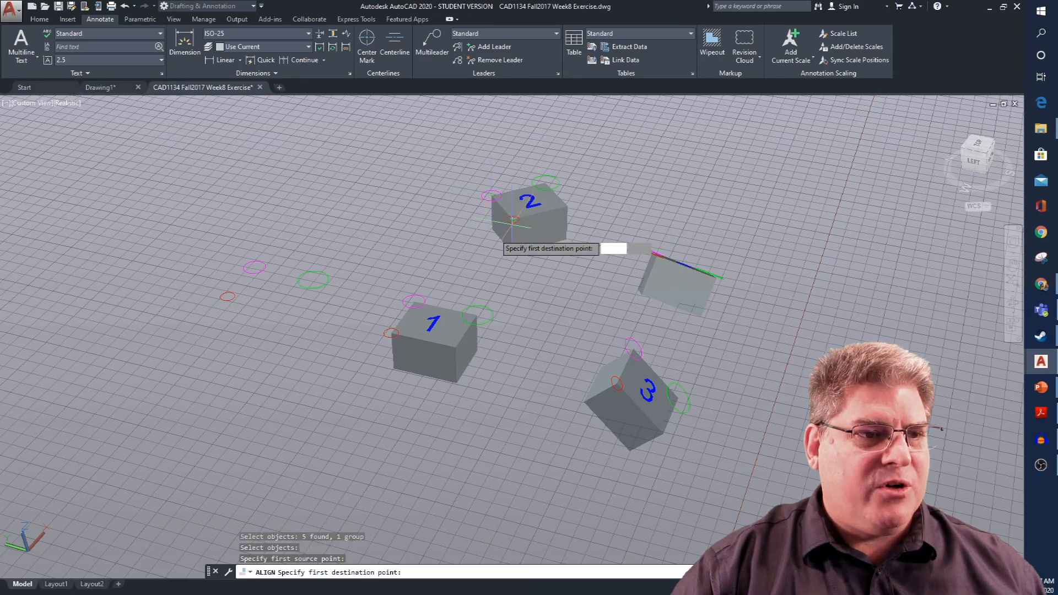
{"action": "left_click", "coordinate": [228, 297]}
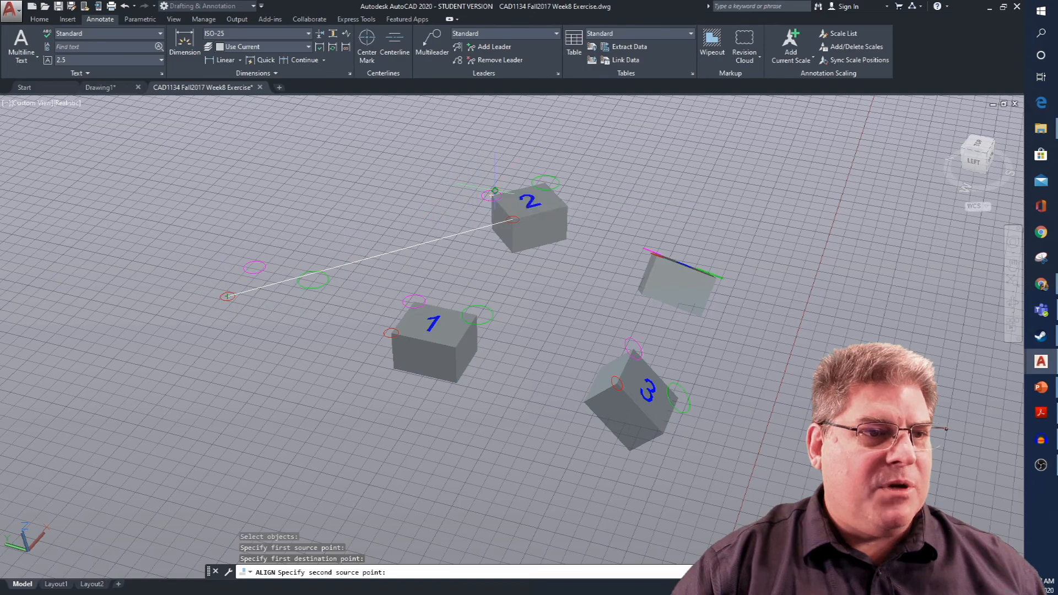
{"action": "left_click", "coordinate": [492, 195]}
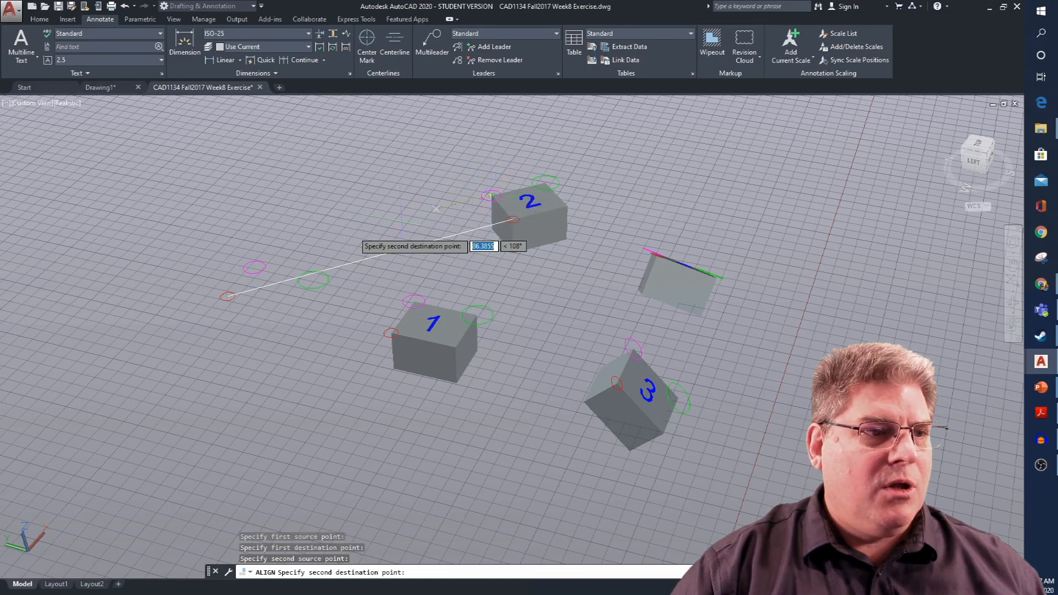
{"action": "left_click", "coordinate": [255, 268]}
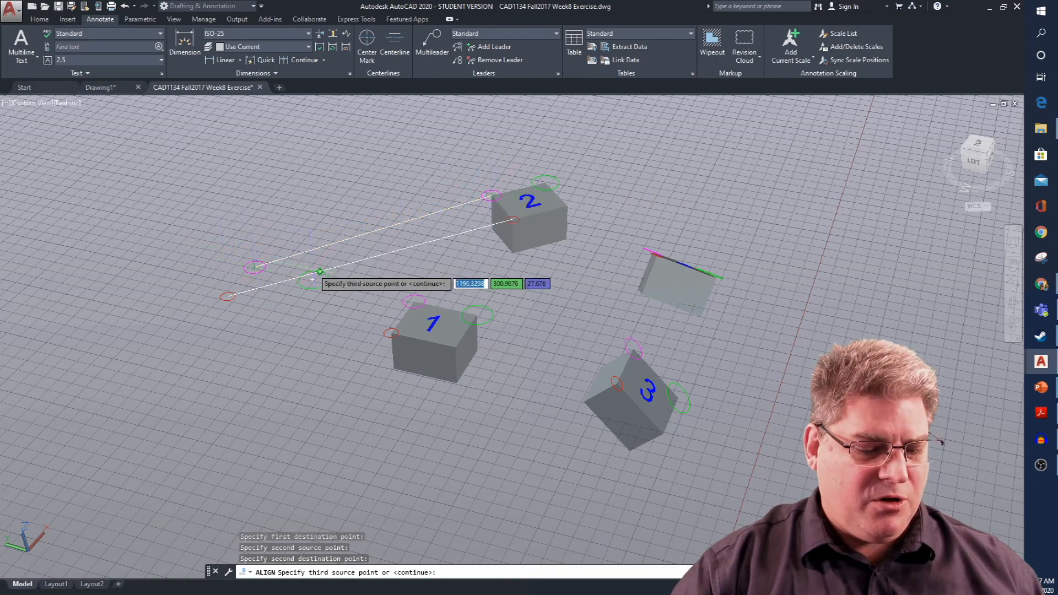
{"action": "key", "text": "Return"}
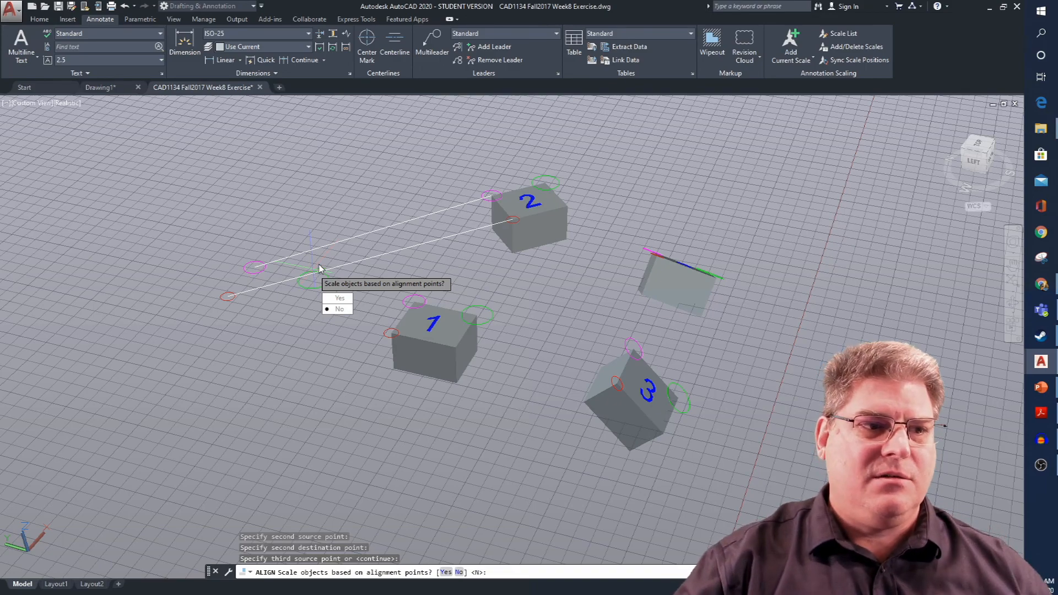
{"action": "left_click", "coordinate": [338, 308]}
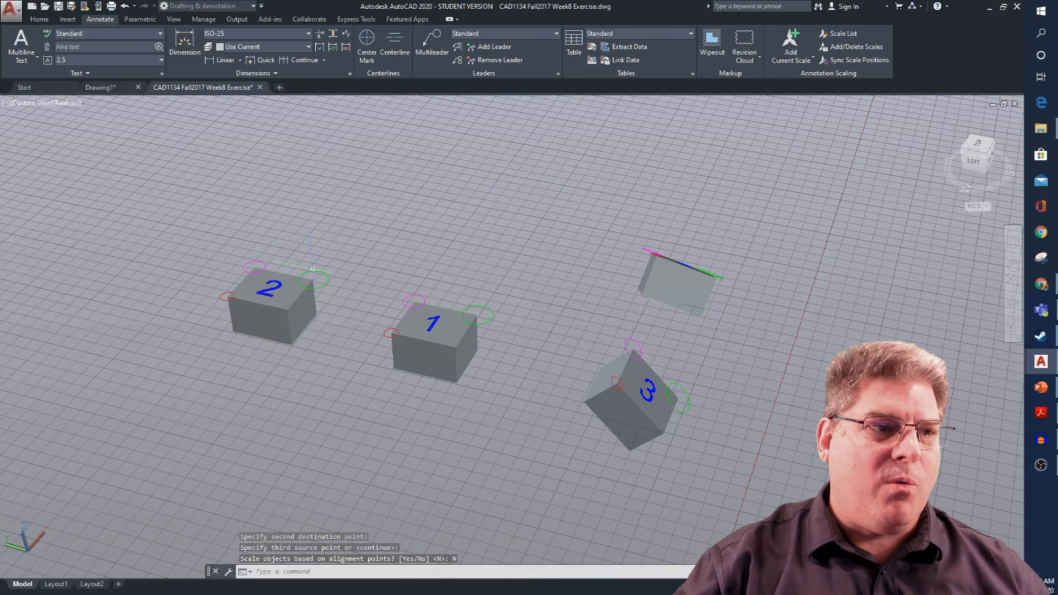
{"action": "scroll", "coordinate": [507, 385], "scroll_direction": "up", "scroll_amount": 2}
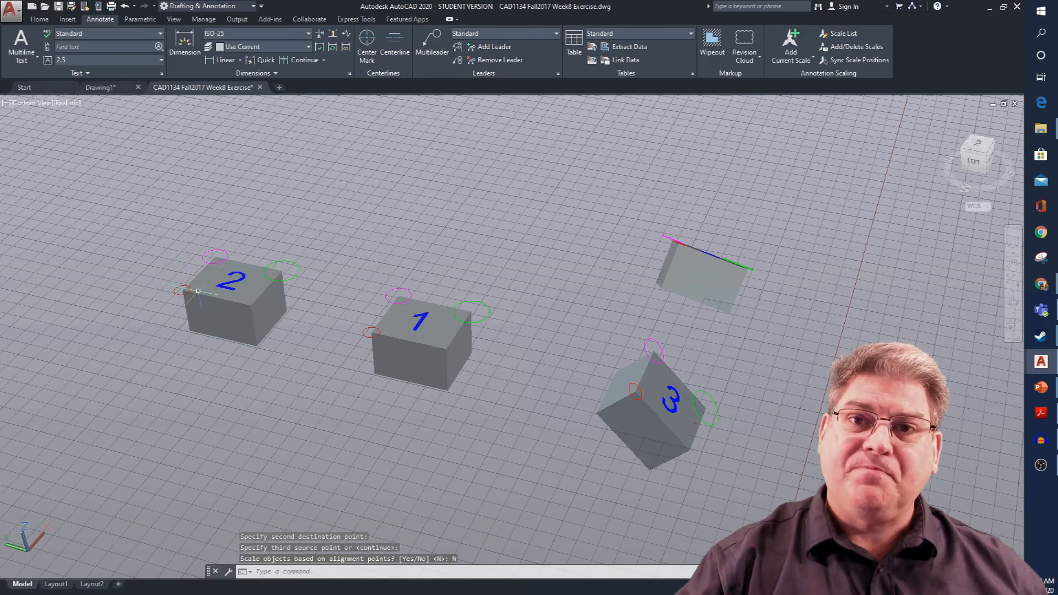
- Undo the two-point alignment of box 2 and the view change made after it
{"action": "key", "text": "ctrl+z"}
{"action": "key", "text": "ctrl+z"}
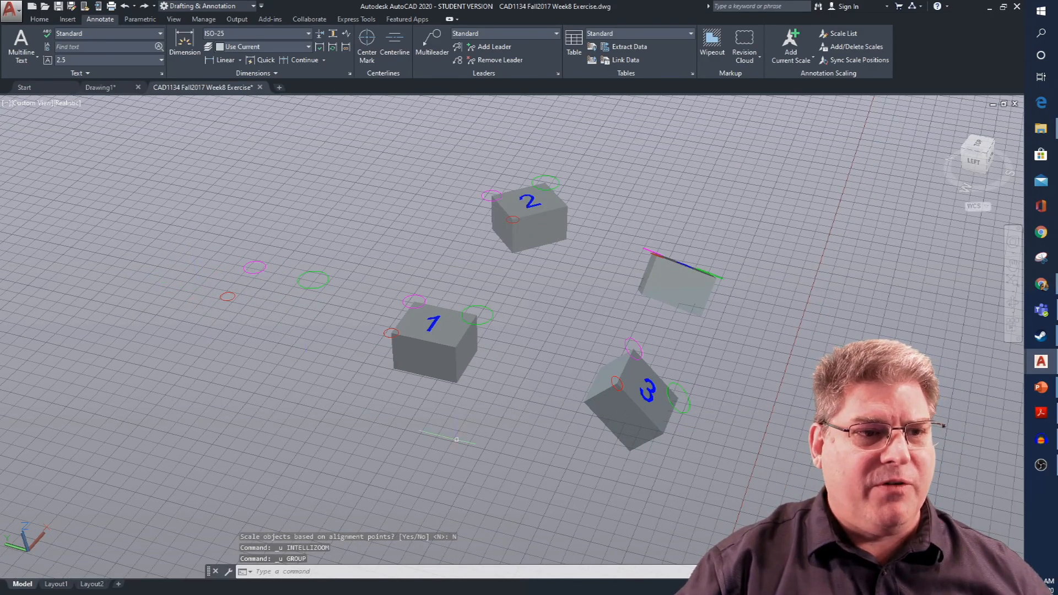
- Try aligning box 3 to the empty target with one point pair, its red-circled corner to the red circle's centre, and undo the alignment
{"action": "type", "text": "al"}
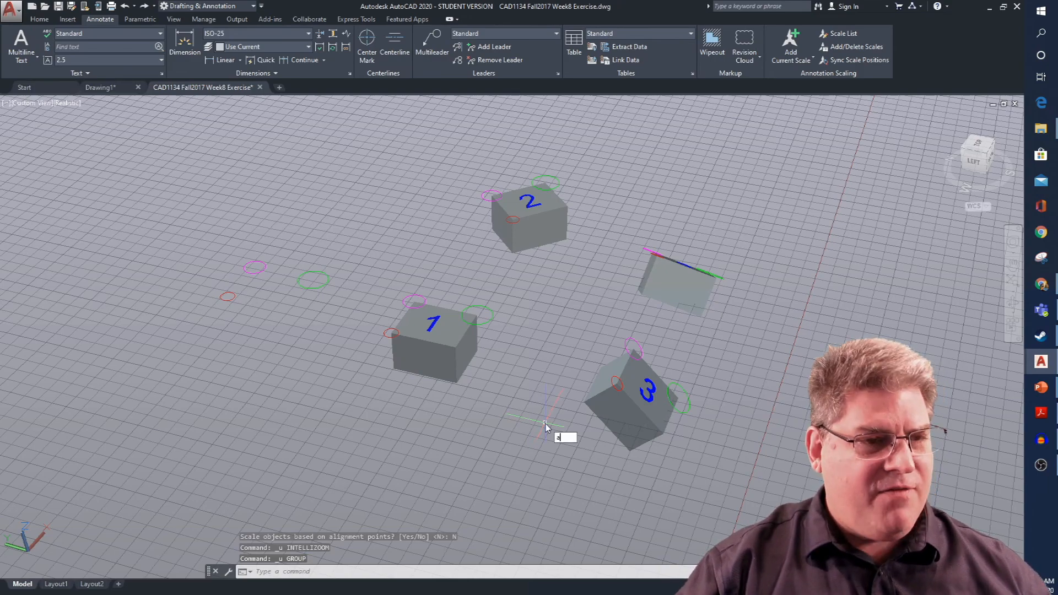
{"action": "key", "text": "Return"}
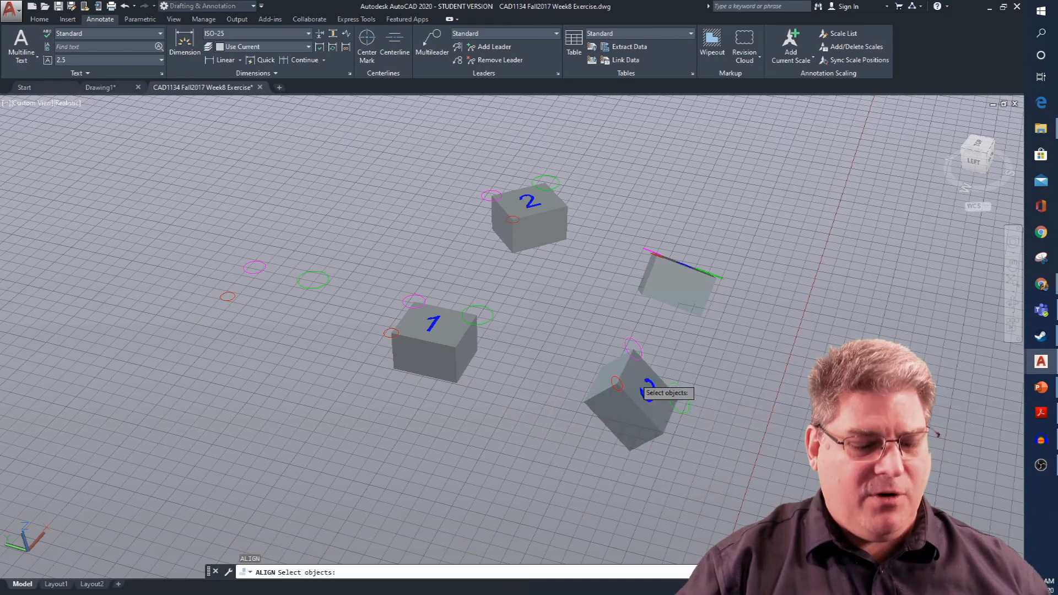
{"action": "left_click", "coordinate": [642, 387]}
{"action": "key", "text": "Return"}
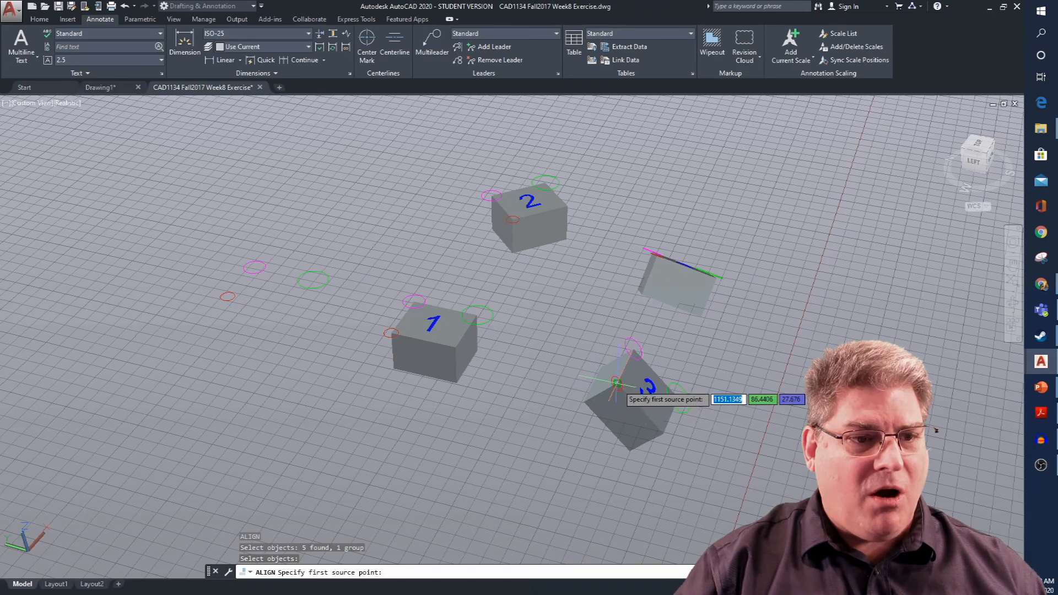
{"action": "left_click", "coordinate": [617, 383]}
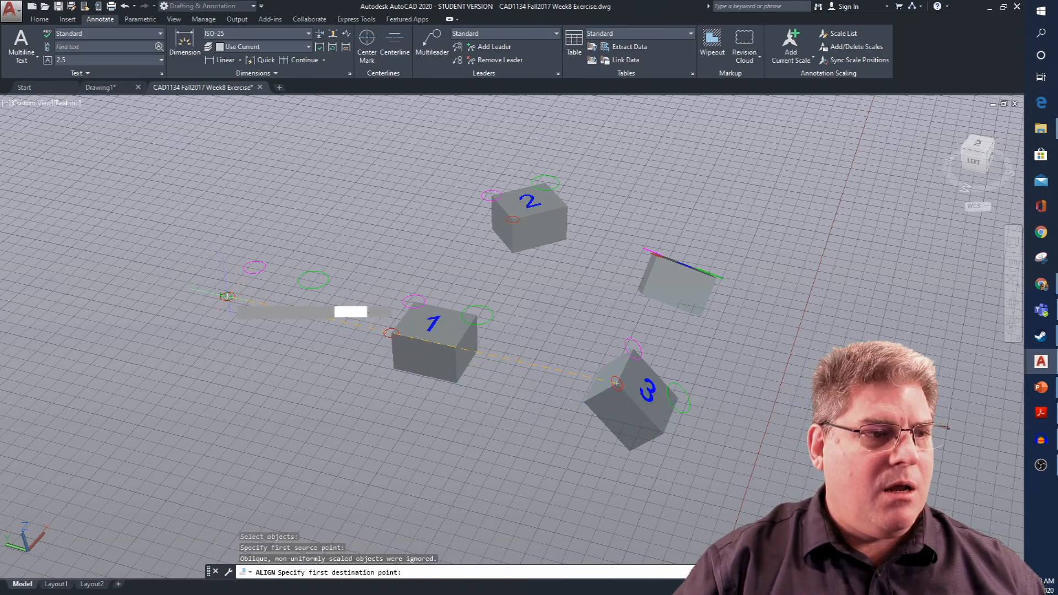
{"action": "left_click", "coordinate": [227, 296]}
{"action": "key", "text": "Return"}
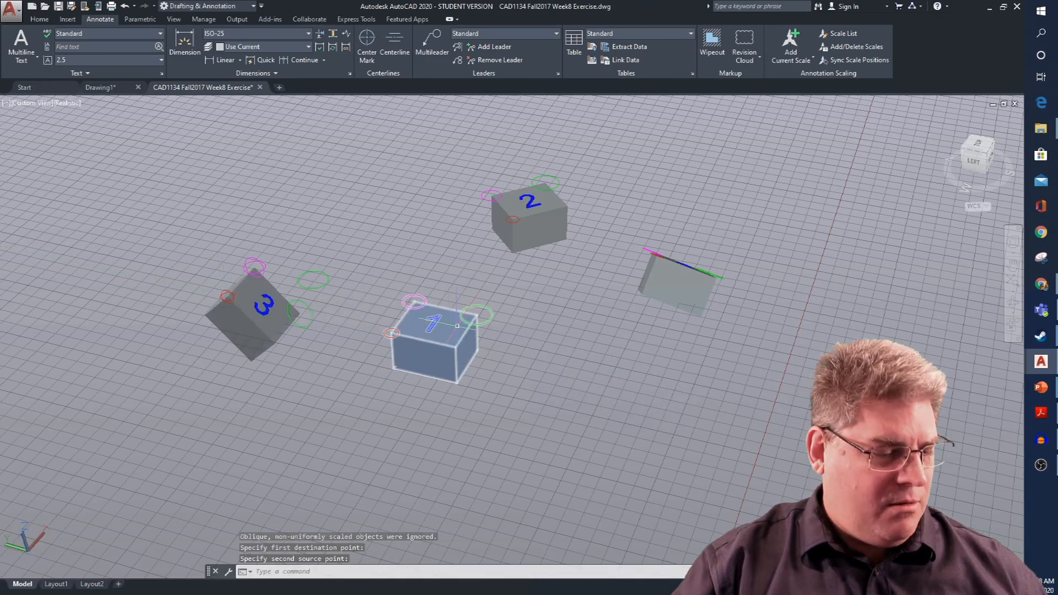
{"action": "key", "text": "Escape"}
{"action": "key", "text": "ctrl+z"}
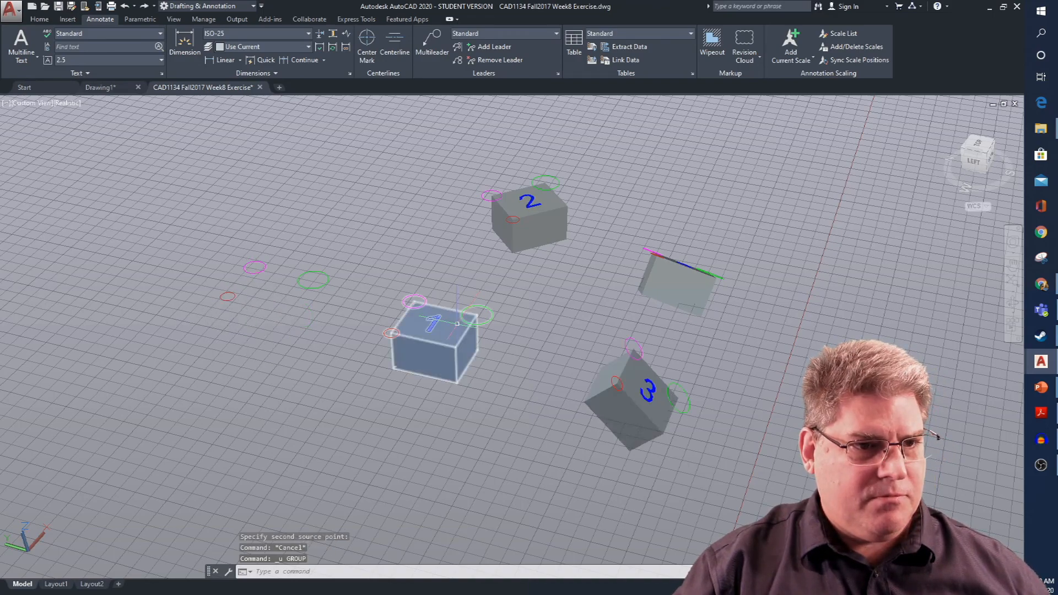
- Align box 3 to the target using two point pairs, matching its red and green corners to the same-coloured circle centres, without scaling
{"action": "type", "text": "AL"}
{"action": "key", "text": "Return"}
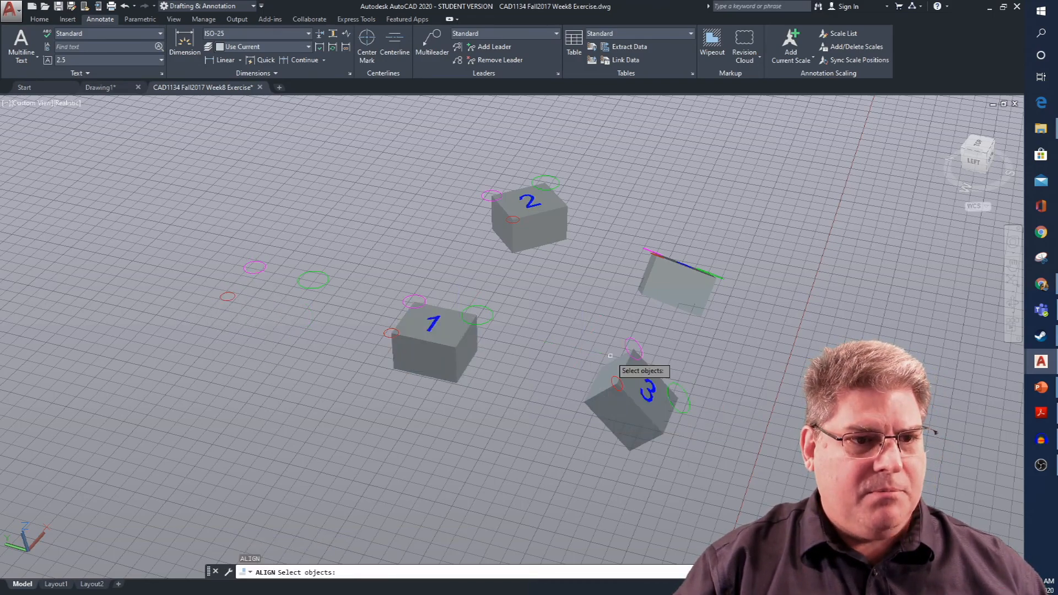
{"action": "left_click", "coordinate": [626, 373]}
{"action": "key", "text": "Return"}
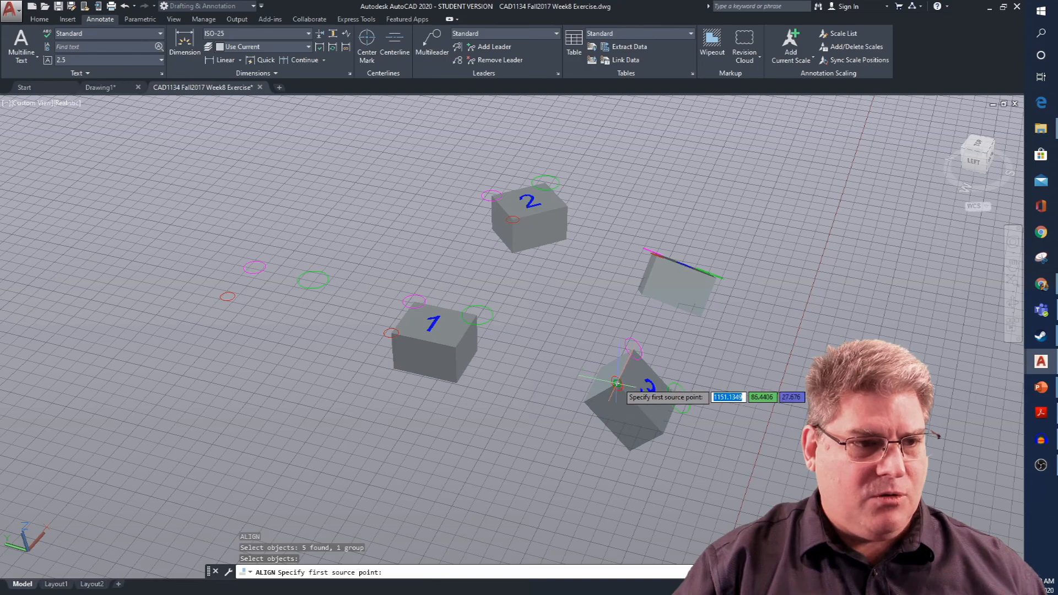
{"action": "left_click", "coordinate": [616, 383]}
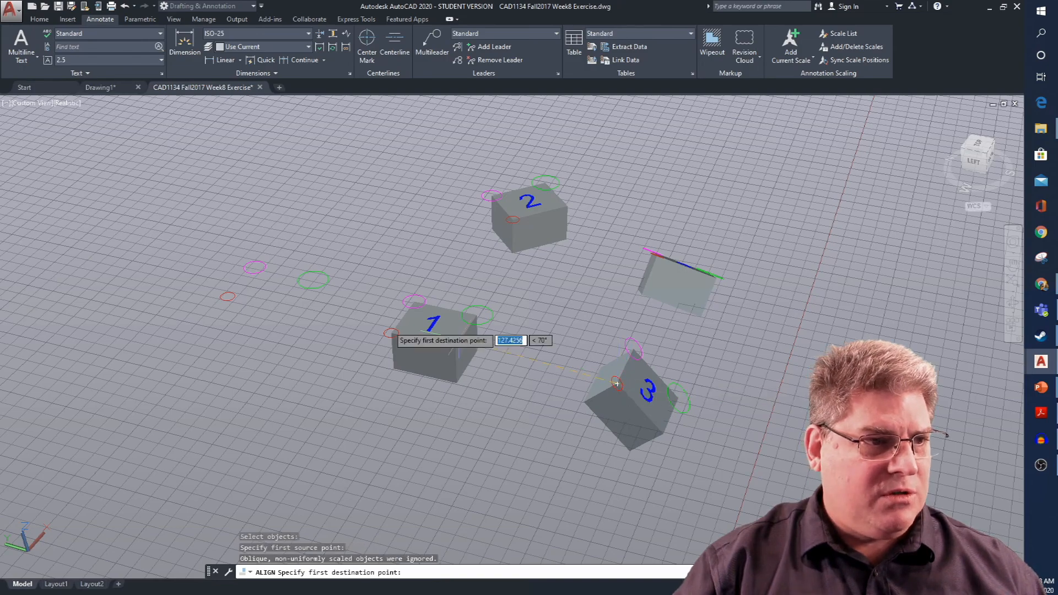
{"action": "left_click", "coordinate": [227, 296]}
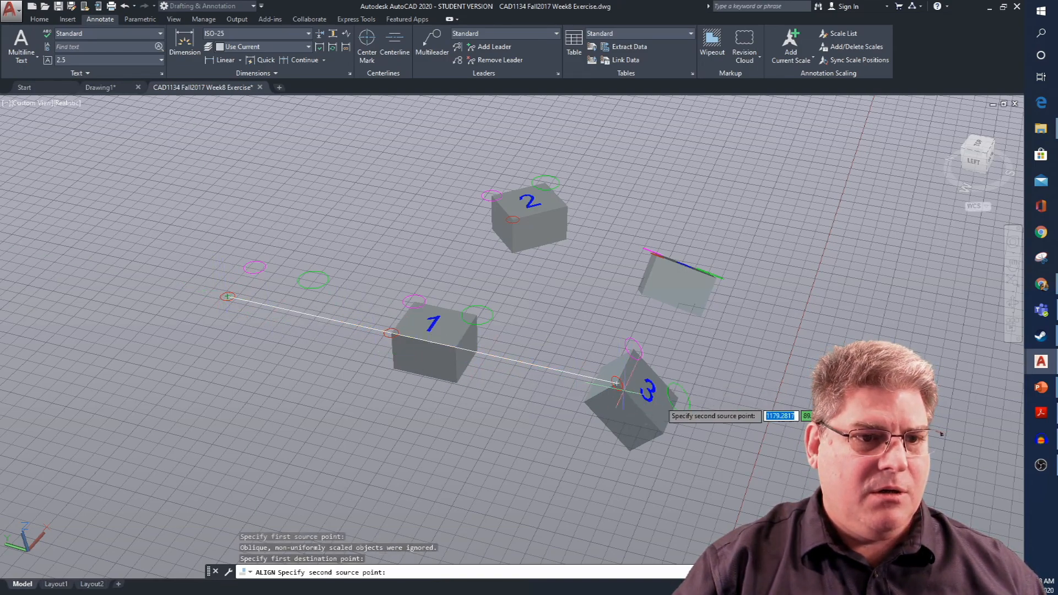
{"action": "left_click", "coordinate": [688, 398]}
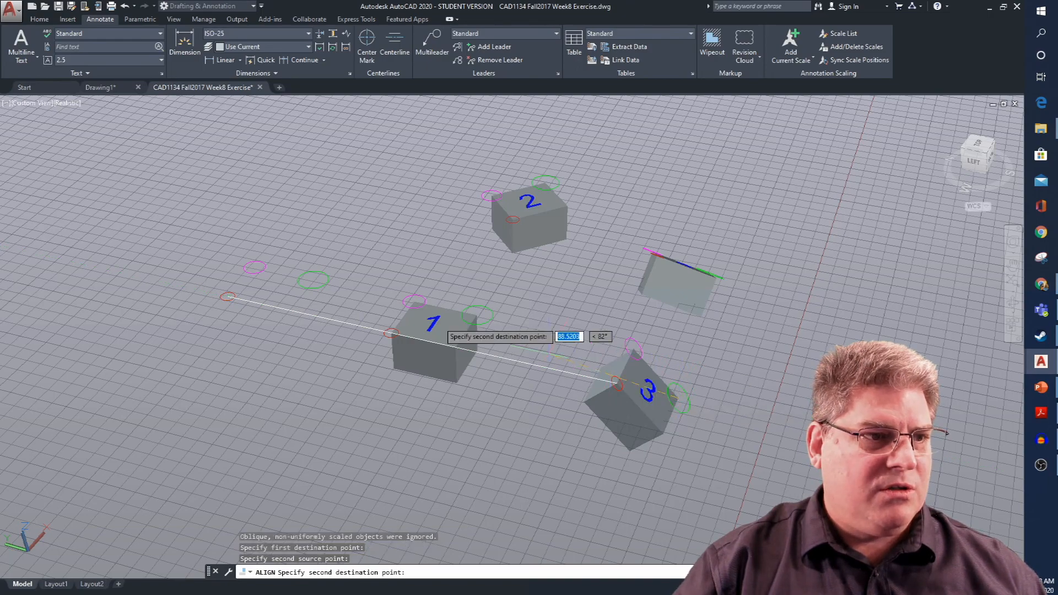
{"action": "left_click", "coordinate": [312, 280]}
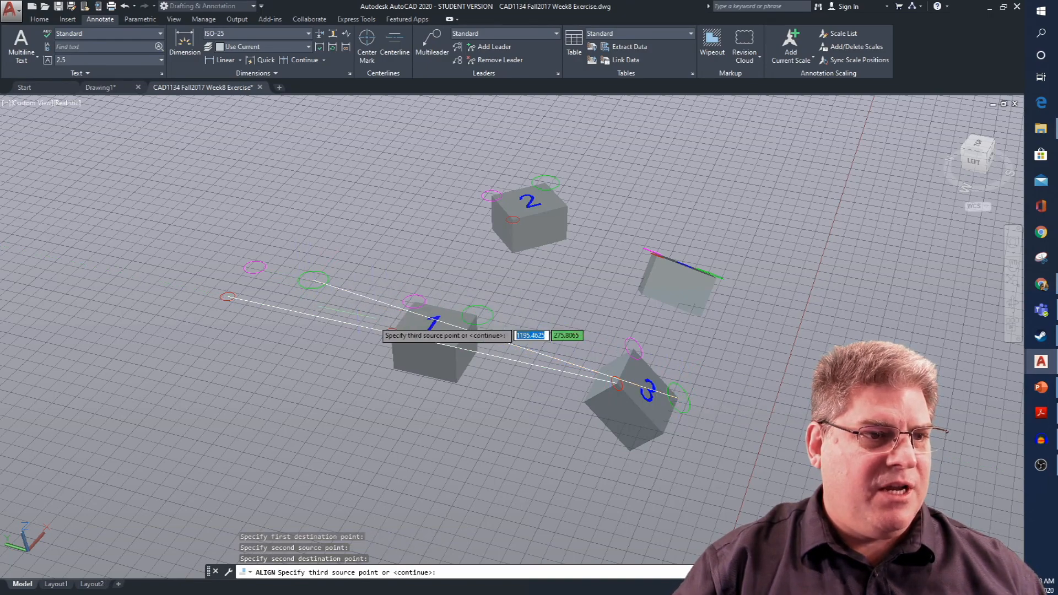
{"action": "key", "text": "Return"}
{"action": "type", "text": "n"}
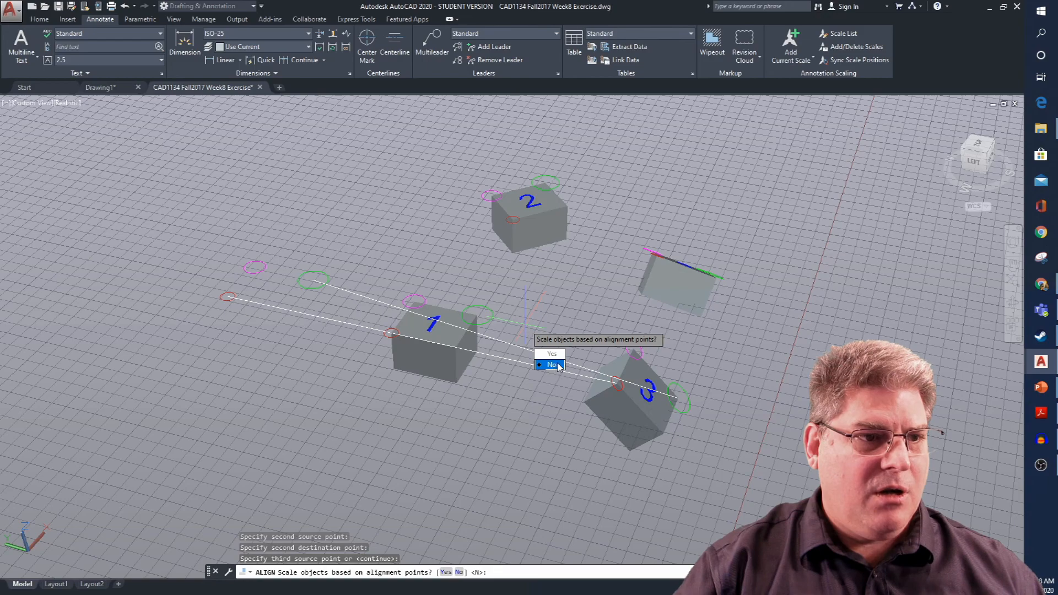
{"action": "key", "text": "Return"}
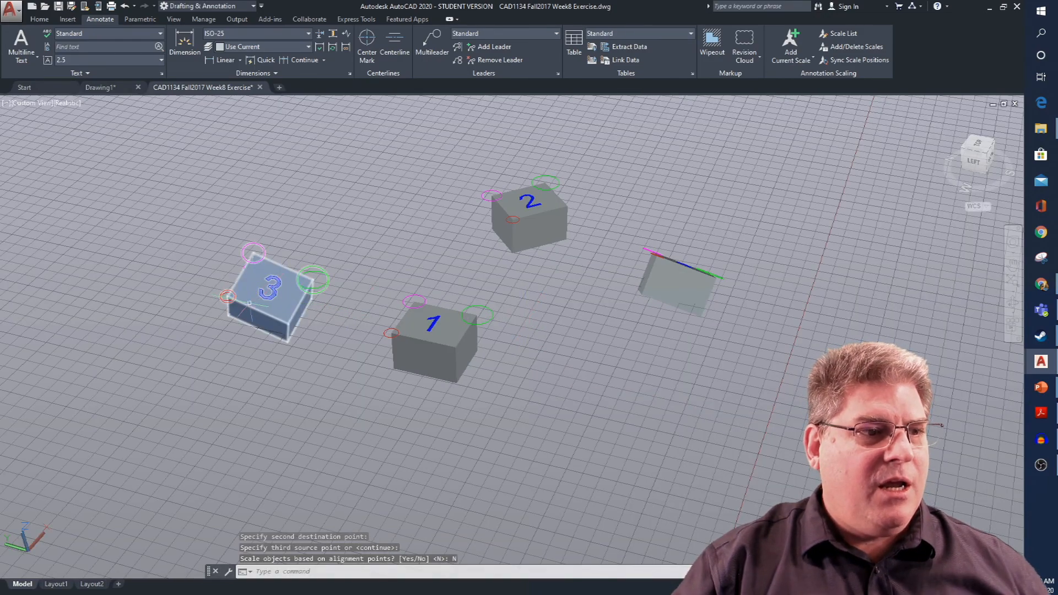
- Examine up close and at an angle how box 3's magenta and green corners sit relative to the target circles
{"action": "scroll", "coordinate": [249, 299], "scroll_direction": "up", "scroll_amount": 1}
{"action": "scroll", "coordinate": [169, 261], "scroll_direction": "up", "scroll_amount": 1}
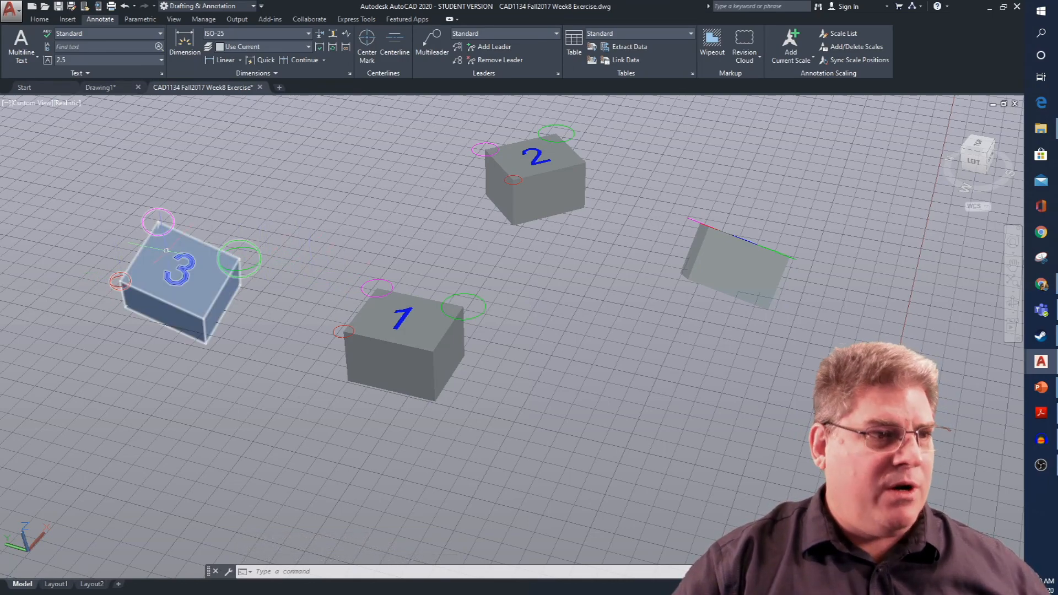
{"action": "mouse_move", "coordinate": [166, 250]}
{"action": "middle_mouse_down", "text": "shift"}
{"action": "mouse_move", "coordinate": [296, 259]}
{"action": "mouse_move", "coordinate": [172, 259]}
{"action": "middle_mouse_up", "text": "shift"}
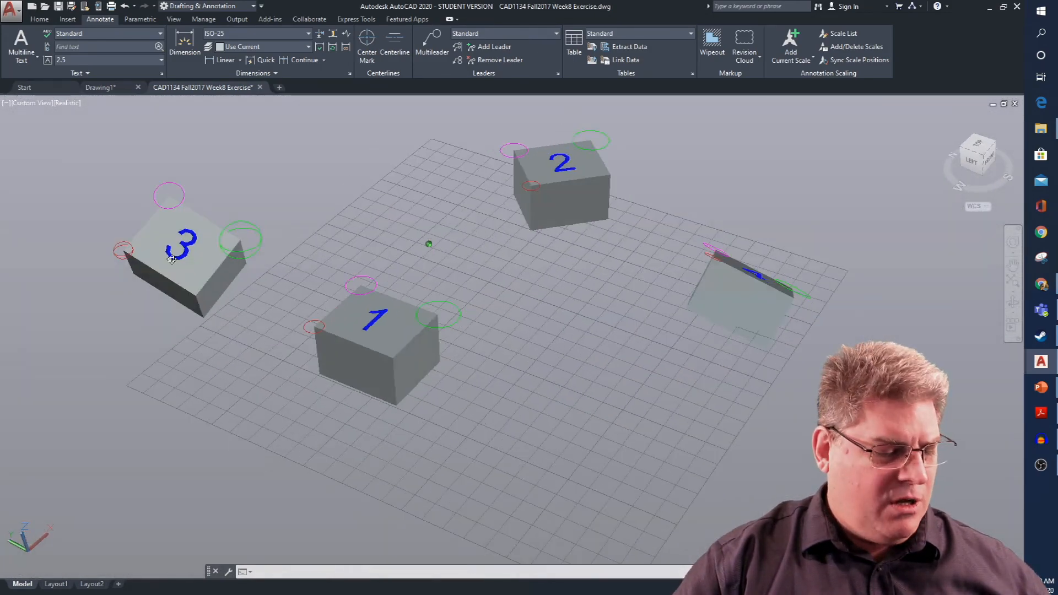
- Undo the two-point alignment of box 3 together with the view changes made after it
{"action": "key", "text": "ctrl+z"}
{"action": "key", "text": "ctrl+z"}
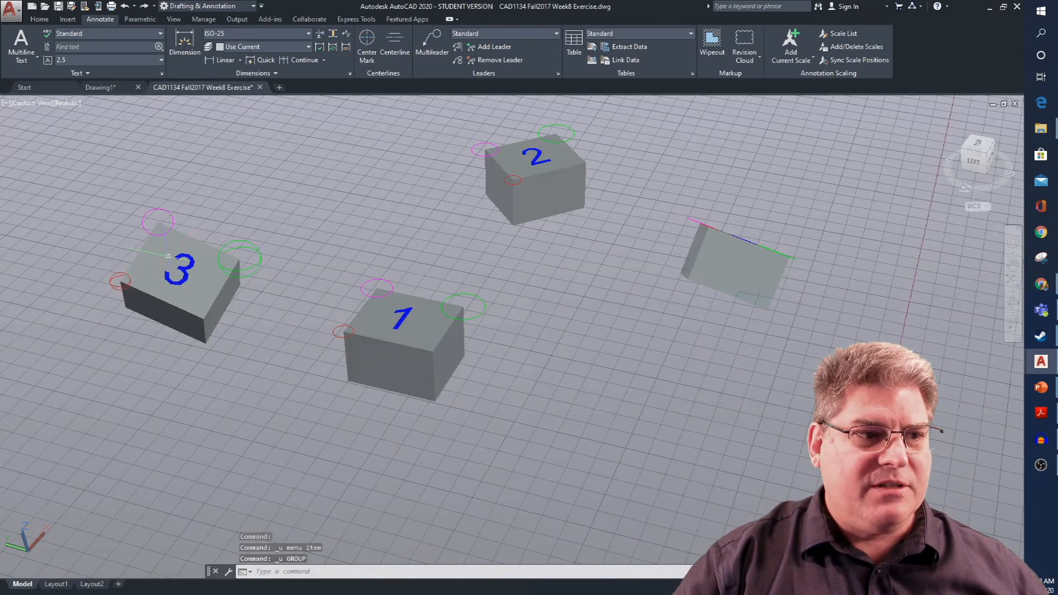
{"action": "key", "text": "ctrl+z"}
{"action": "key", "text": "ctrl+z"}
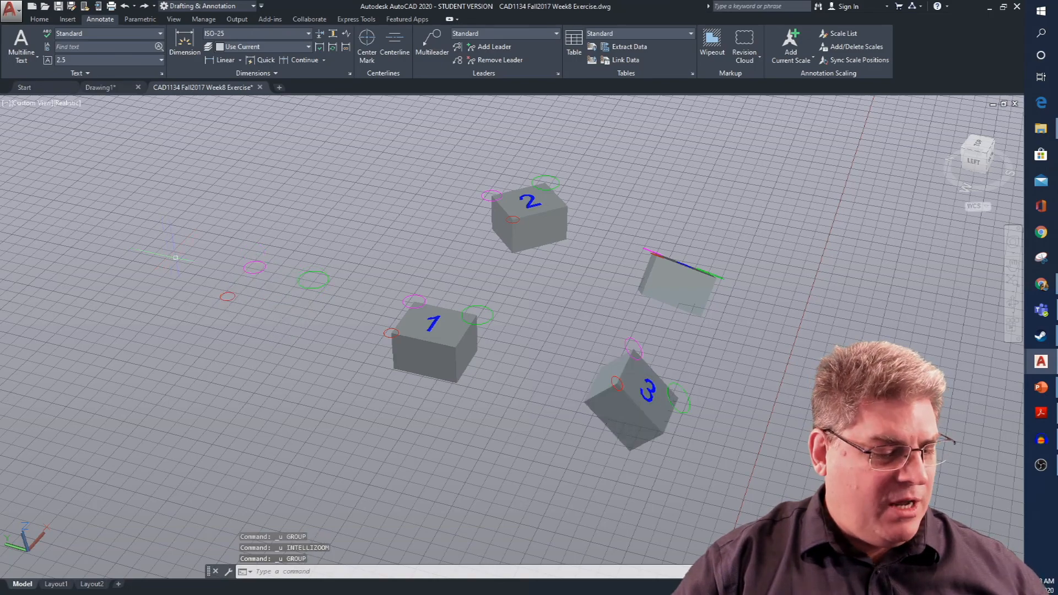
- Try aligning box 3 with three point pairs, matching its red, magenta and green corners to the same-coloured target circles, and undo the alignment
{"action": "type", "text": "AL"}
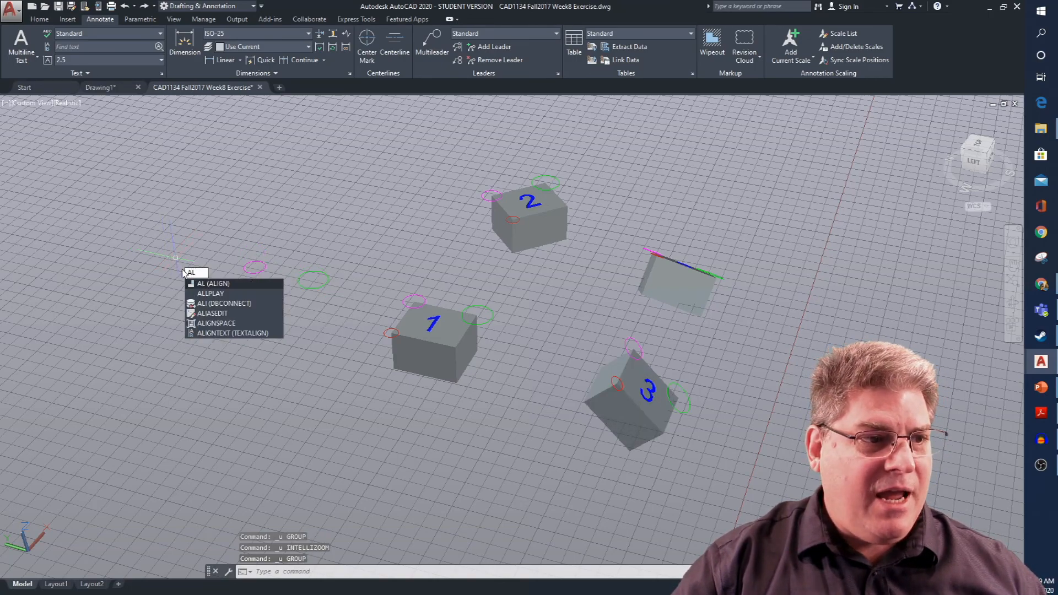
{"action": "key", "text": "Return"}
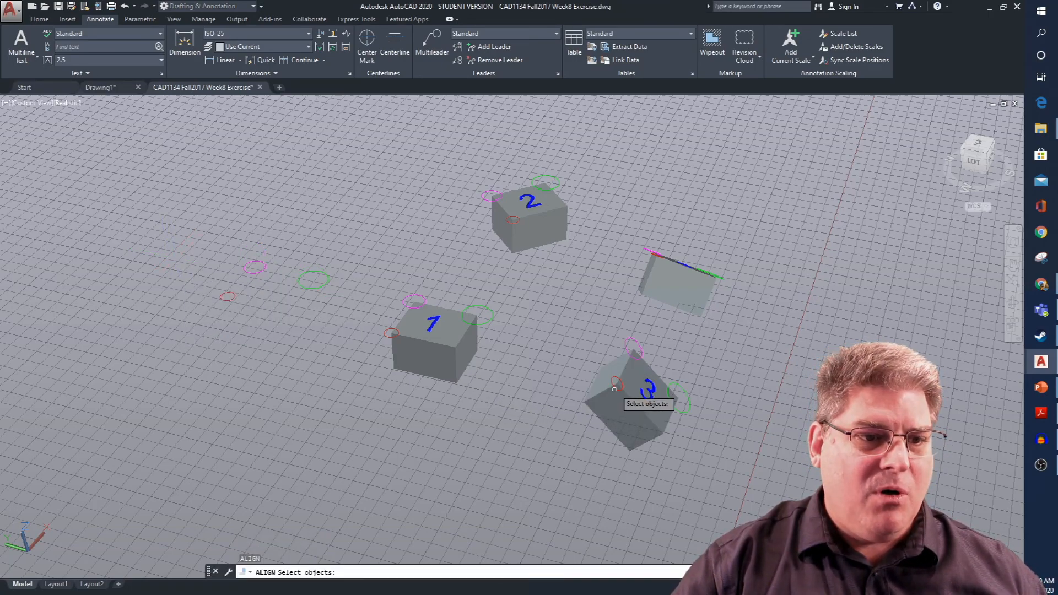
{"action": "left_click", "coordinate": [623, 386]}
{"action": "key", "text": "Return"}
{"action": "left_click", "coordinate": [616, 383]}
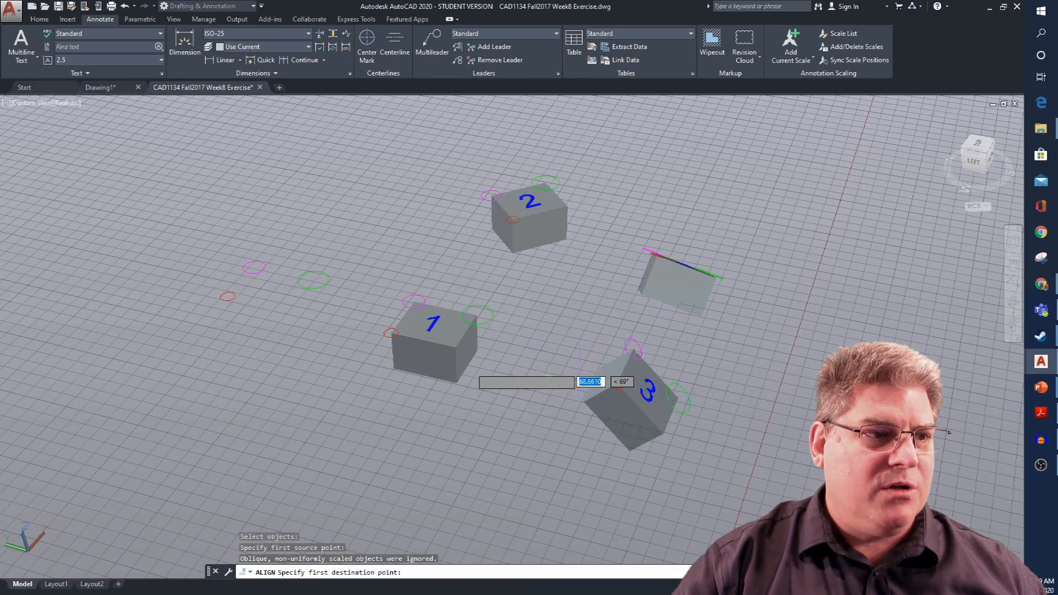
{"action": "left_click", "coordinate": [227, 296]}
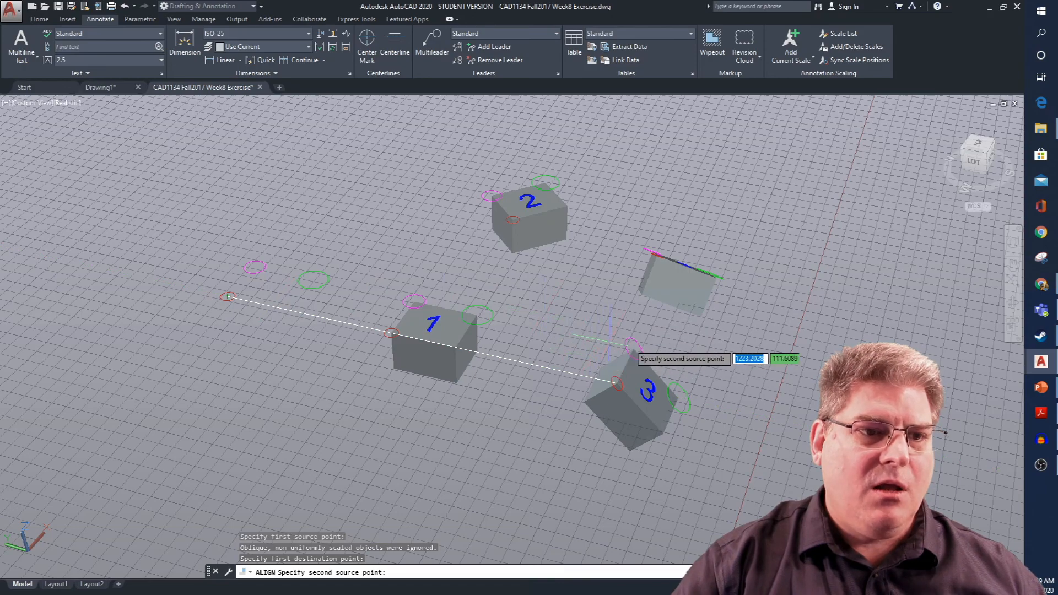
{"action": "left_click", "coordinate": [634, 349]}
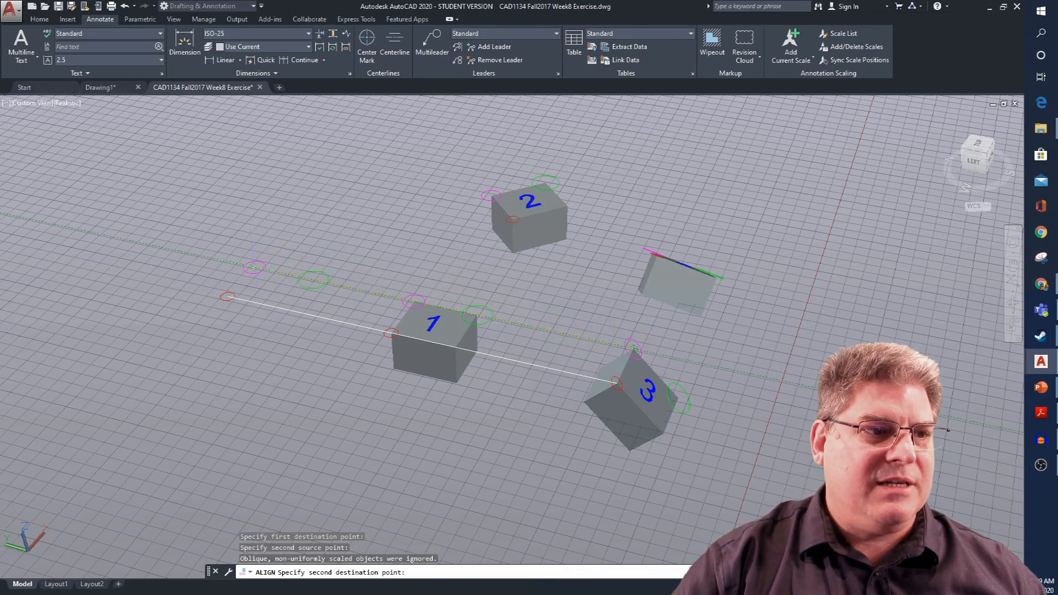
{"action": "left_click", "coordinate": [254, 267]}
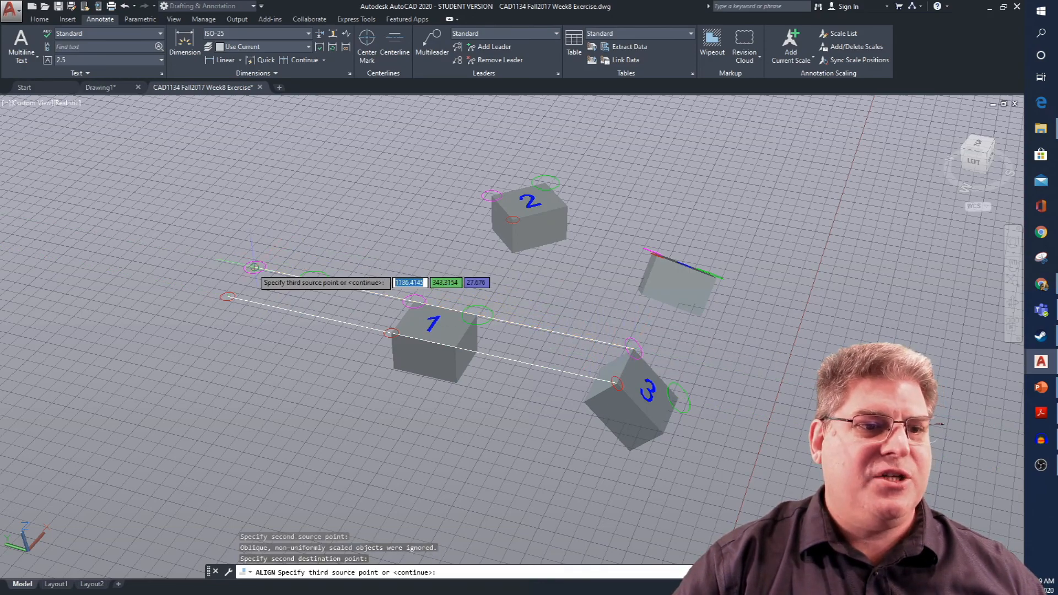
{"action": "left_click", "coordinate": [678, 397]}
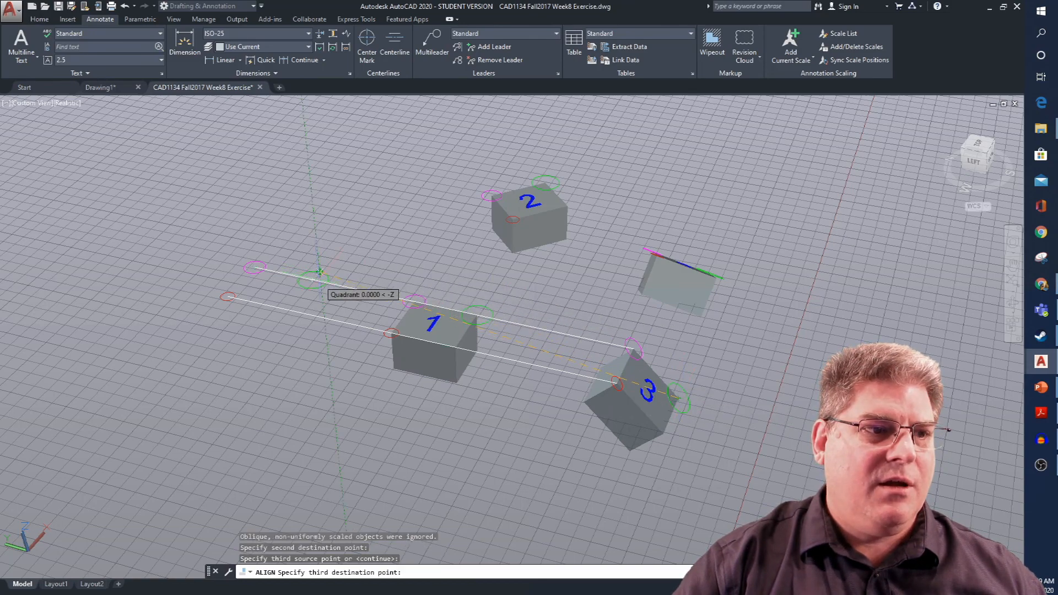
{"action": "left_click", "coordinate": [320, 272]}
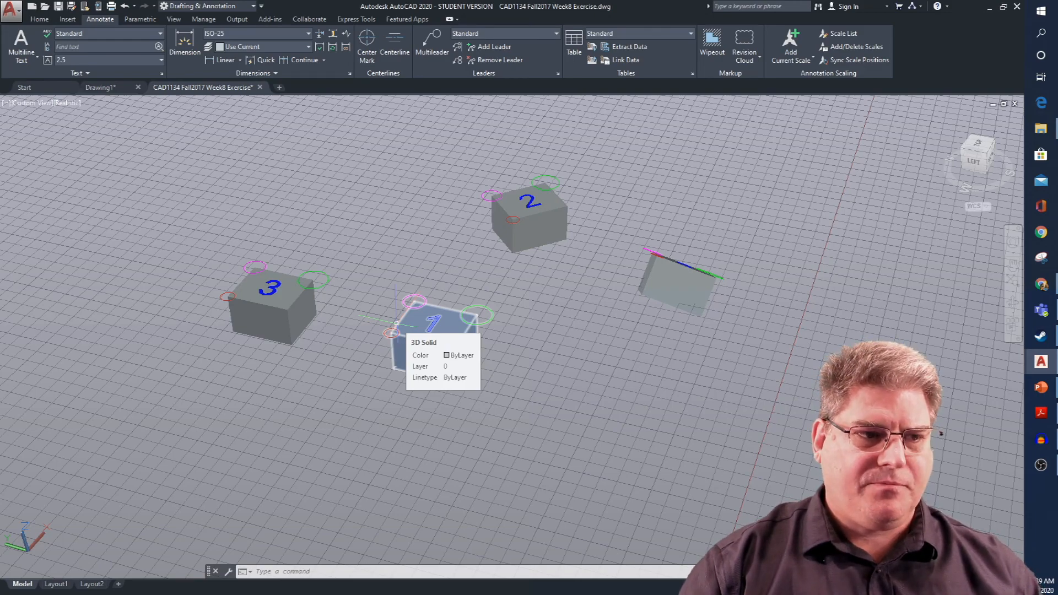
{"action": "key", "text": "ctrl+z"}
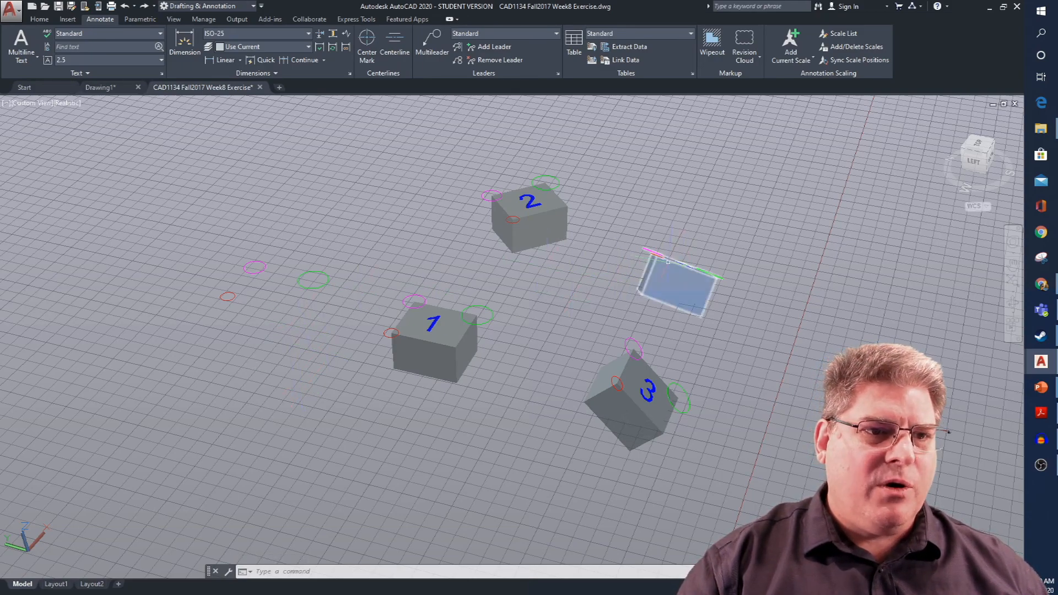
- Examine the tilted box 4 from several sides and up close, including its numbered face and the three coloured corner circles
{"action": "scroll", "coordinate": [706, 265], "scroll_direction": "up", "scroll_amount": 3}
{"action": "scroll", "coordinate": [728, 246], "scroll_direction": "up", "scroll_amount": 1}
{"action": "scroll", "coordinate": [728, 246], "scroll_direction": "down", "scroll_amount": 5}
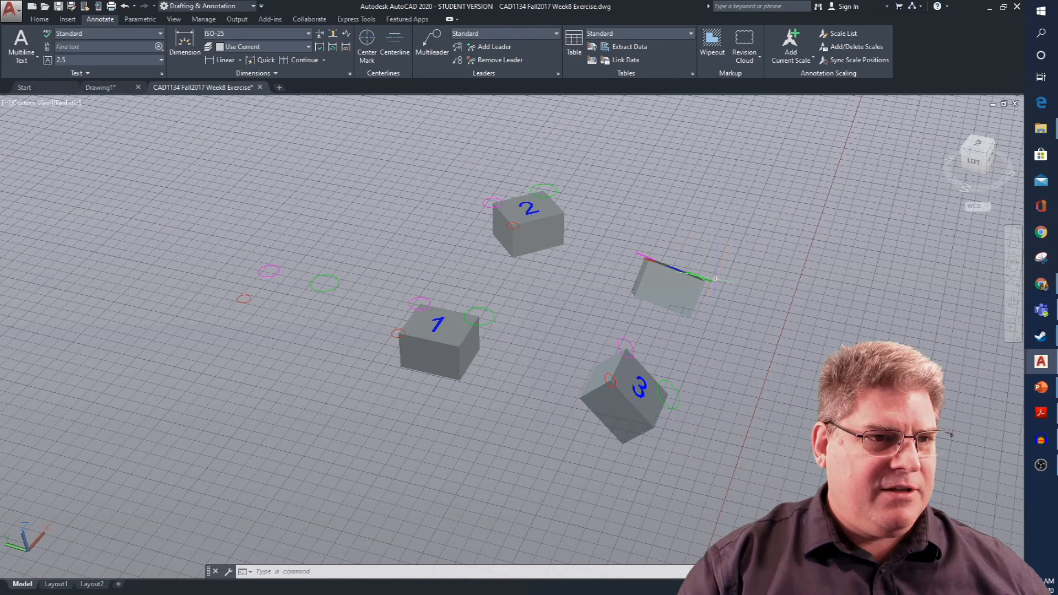
{"action": "middle_click_drag", "start_coordinate": [689, 252], "coordinate": [473, 301], "text": "shift"}
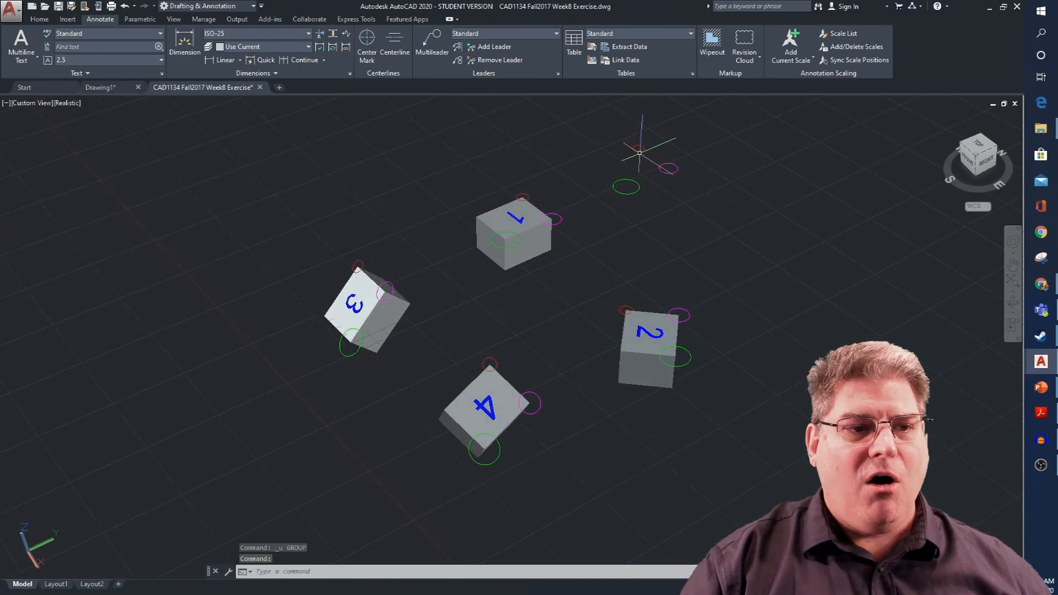
{"action": "middle_click_drag", "start_coordinate": [456, 359], "coordinate": [545, 345]}
{"action": "middle_click_drag", "start_coordinate": [634, 346], "coordinate": [898, 392], "text": "shift"}
{"action": "middle_click_drag", "start_coordinate": [833, 221], "coordinate": [456, 307], "text": "shift"}
{"action": "scroll", "coordinate": [884, 266], "scroll_direction": "up", "scroll_amount": 5}
{"action": "scroll", "coordinate": [899, 263], "scroll_direction": "down", "scroll_amount": 3}
{"action": "scroll", "coordinate": [456, 307], "scroll_direction": "up", "scroll_amount": 5}
{"action": "scroll", "coordinate": [281, 308], "scroll_direction": "down", "scroll_amount": 2}
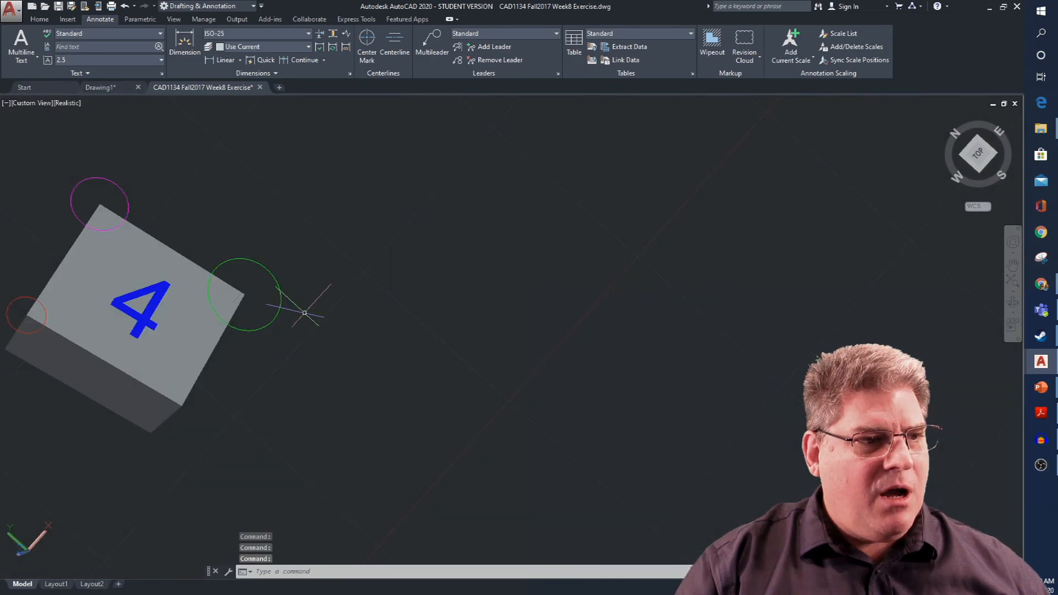
{"action": "middle_click_drag", "start_coordinate": [174, 304], "coordinate": [279, 305]}
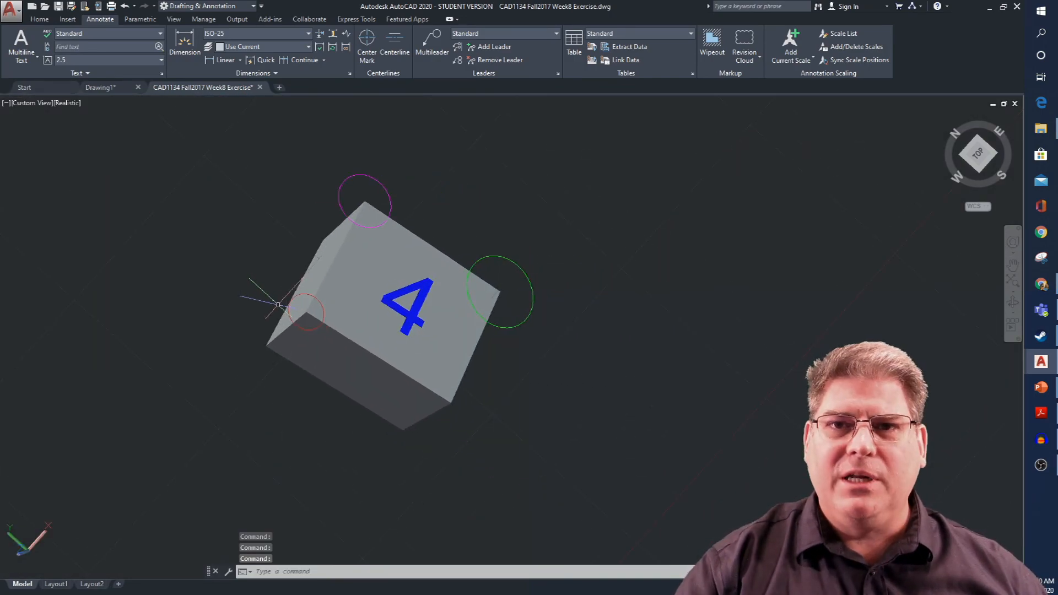
- Start 3DALIGN on box 4 and set its red, magenta and green corners as the three source points
{"action": "key", "text": "Escape"}
{"action": "key", "text": "Escape"}
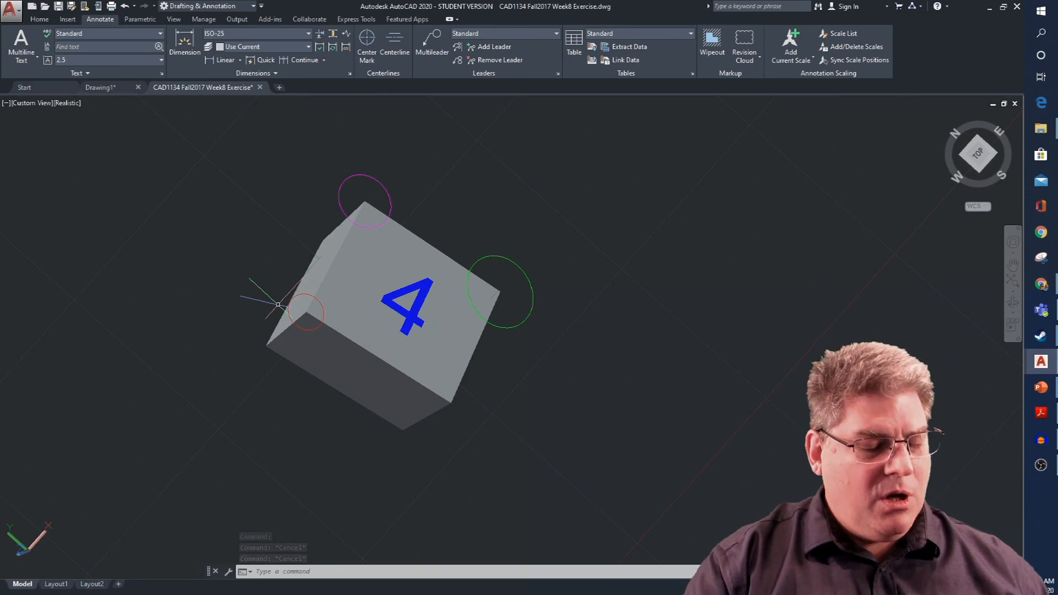
{"action": "type", "text": "3D"}
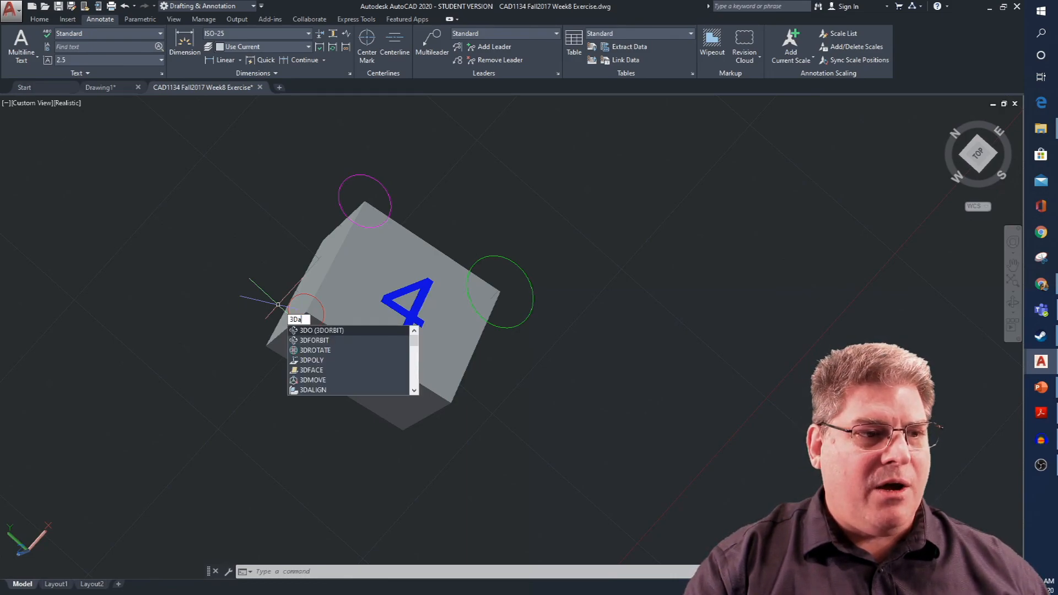
{"action": "type", "text": "a"}
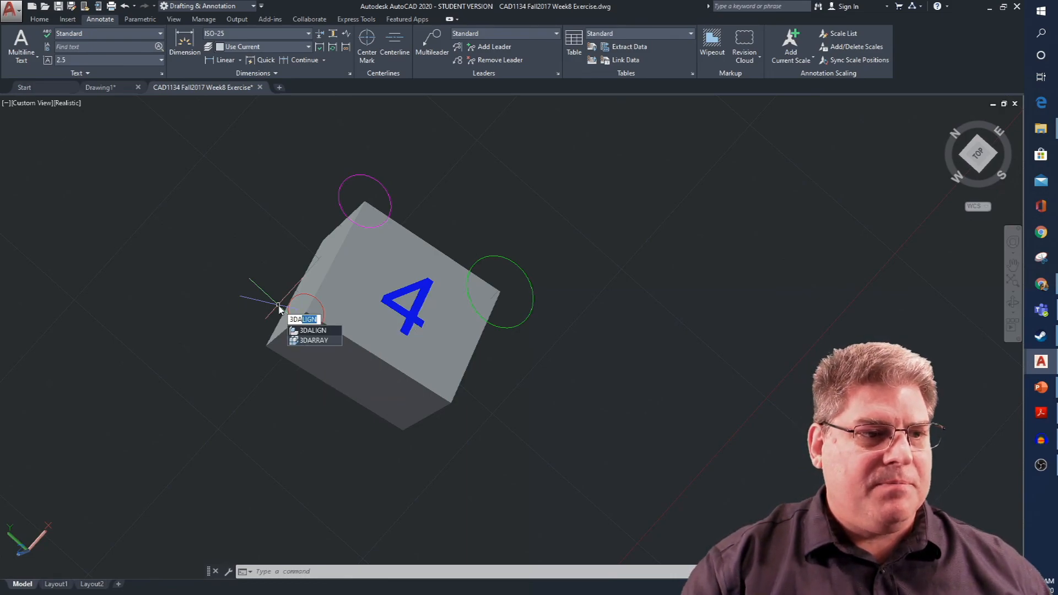
{"action": "left_click", "coordinate": [319, 335]}
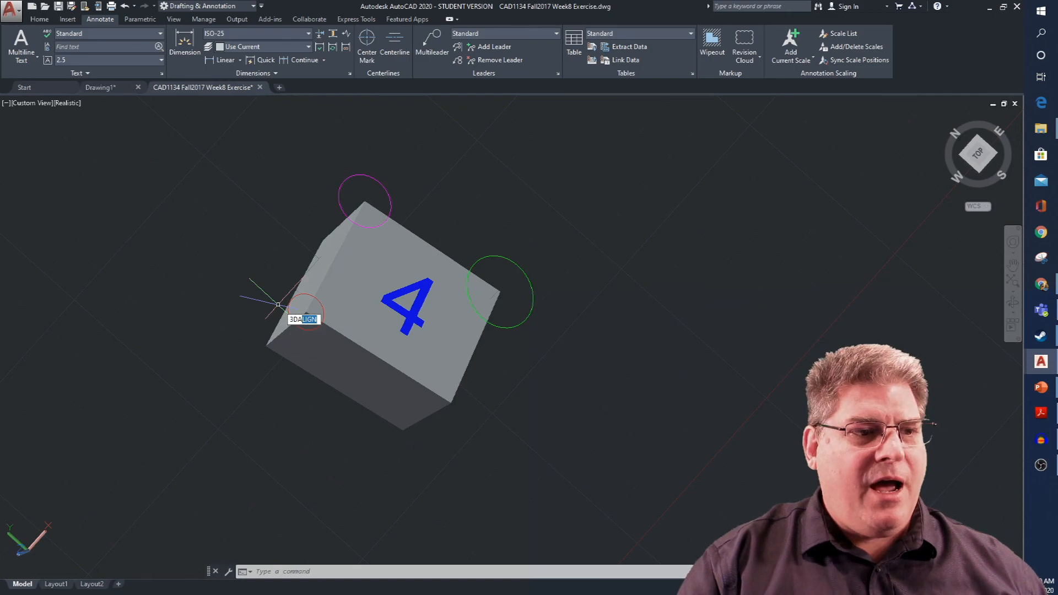
{"action": "left_click", "coordinate": [340, 335]}
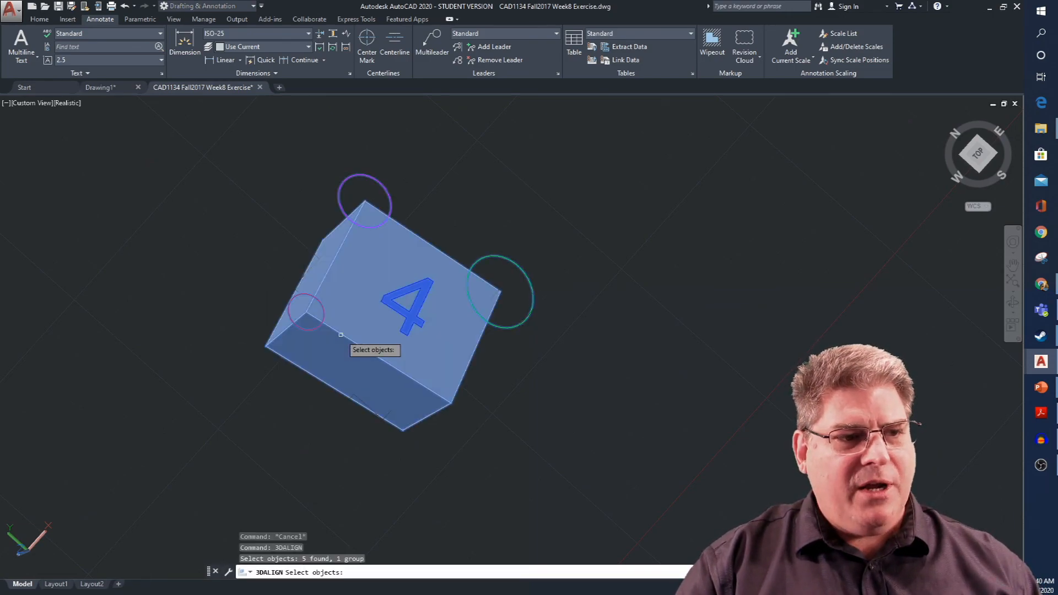
{"action": "key", "text": "Return"}
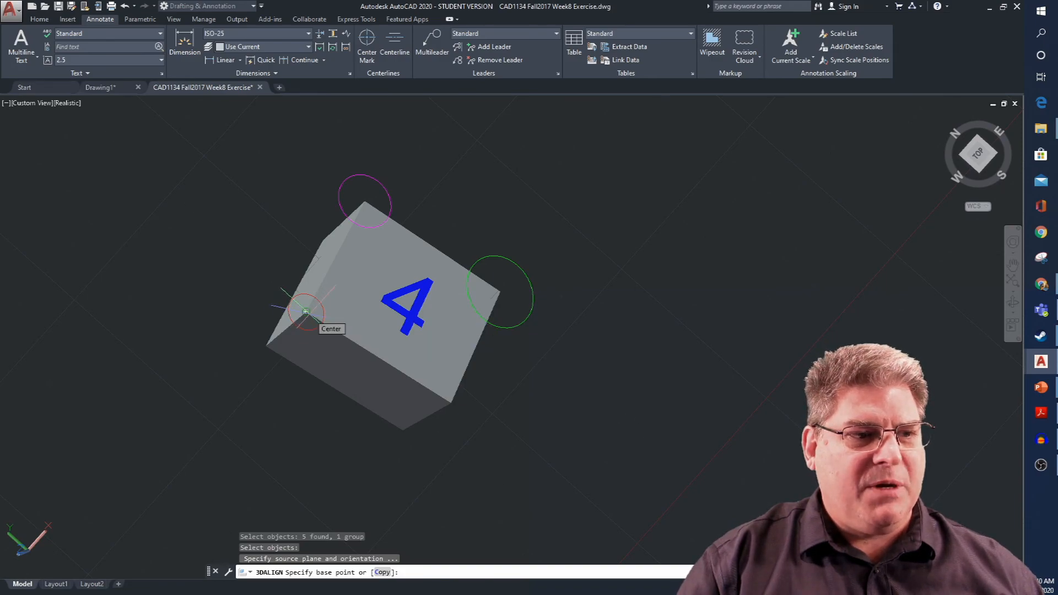
{"action": "left_click", "coordinate": [306, 312]}
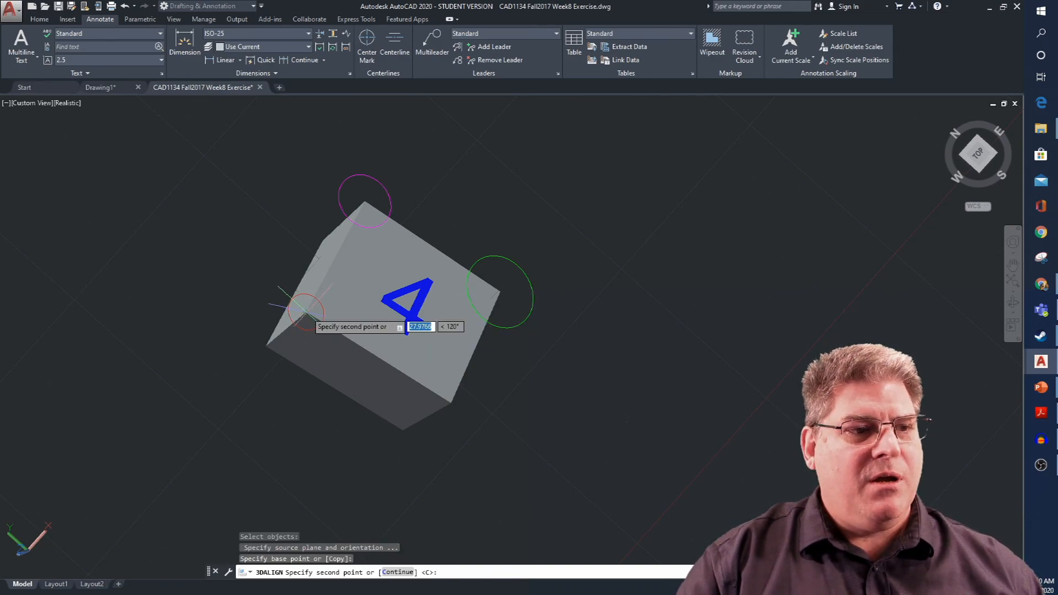
{"action": "left_click", "coordinate": [365, 201]}
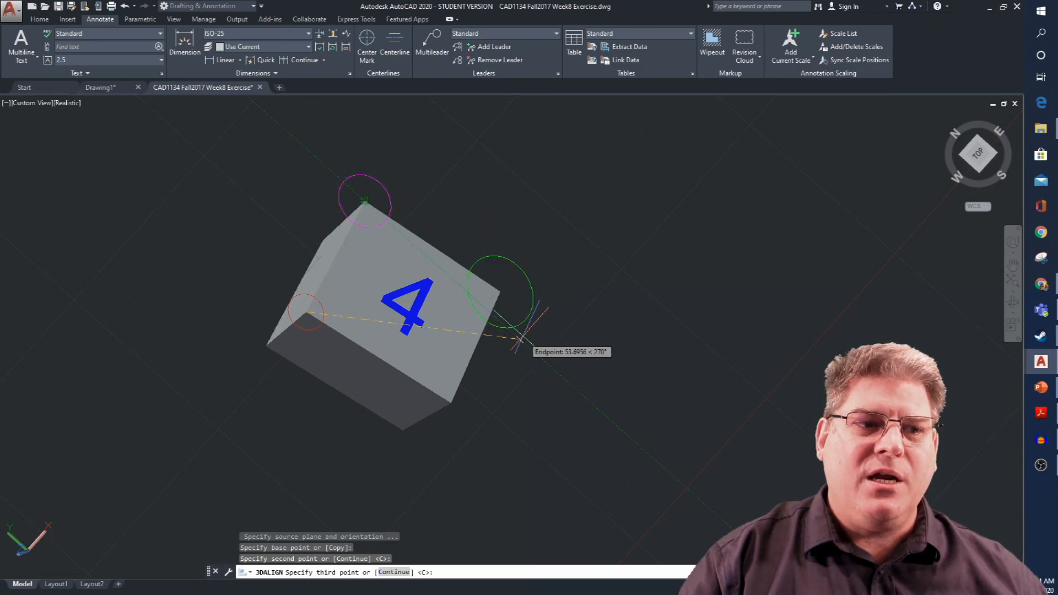
{"action": "left_click", "coordinate": [501, 291]}
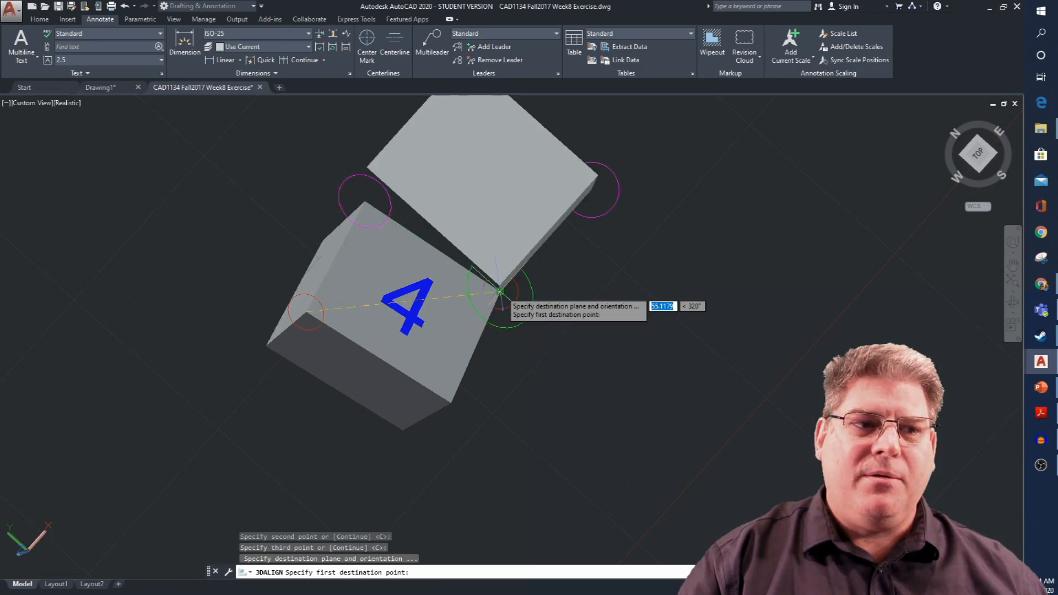
- Match box 4's three source points to the red, magenta and green target circles, in that order
{"action": "scroll", "coordinate": [596, 323], "scroll_direction": "down", "scroll_amount": 2}
{"action": "scroll", "coordinate": [597, 322], "scroll_direction": "down", "scroll_amount": 2}
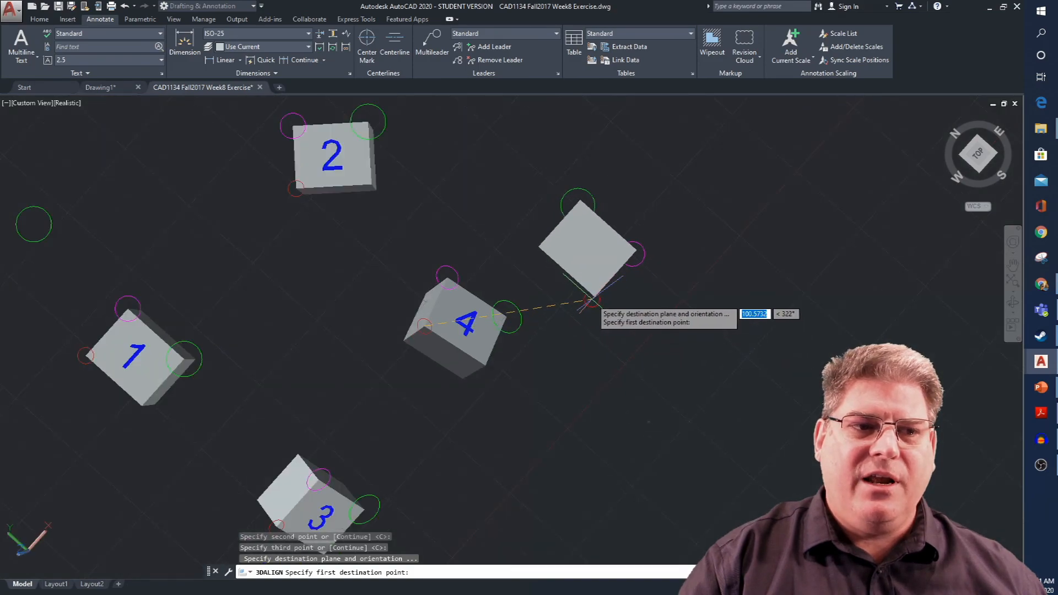
{"action": "scroll", "coordinate": [599, 308], "scroll_direction": "down", "scroll_amount": 3}
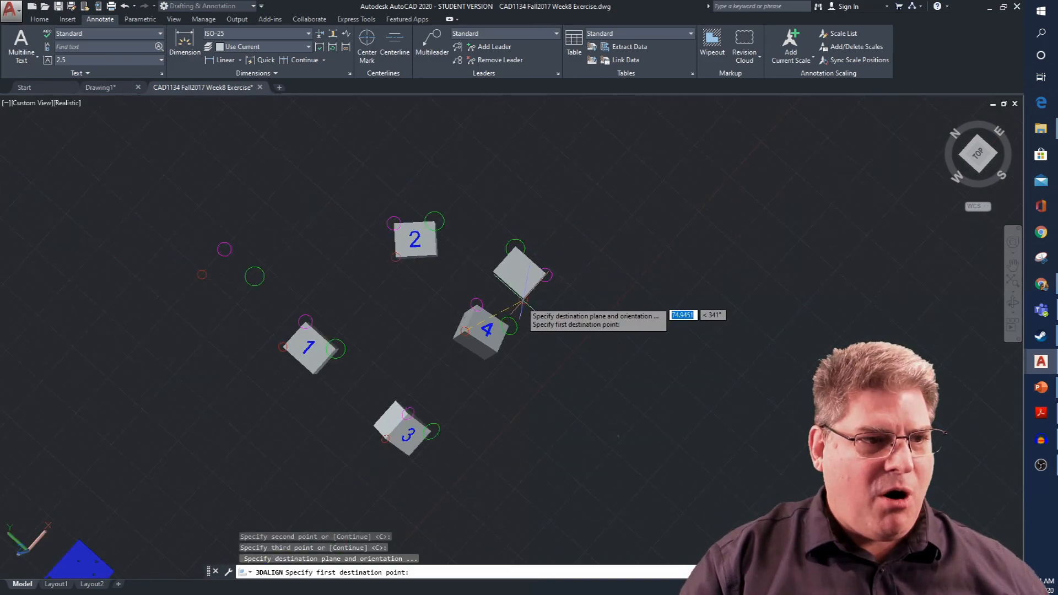
{"action": "middle_click_drag", "start_coordinate": [521, 304], "coordinate": [612, 272], "text": "shift"}
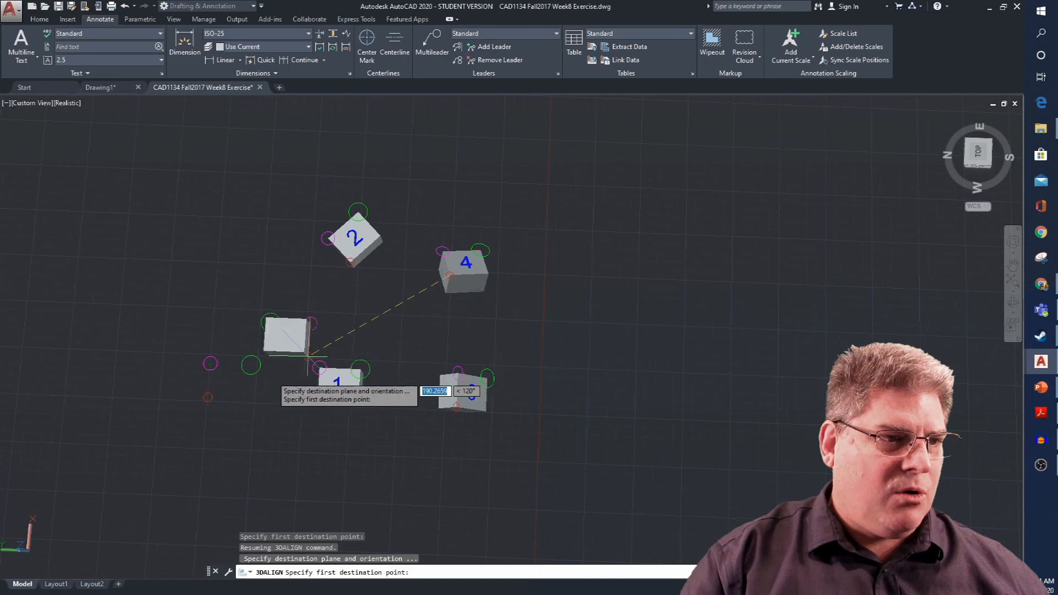
{"action": "scroll", "coordinate": [165, 386], "scroll_direction": "up", "scroll_amount": 3}
{"action": "scroll", "coordinate": [194, 397], "scroll_direction": "down", "scroll_amount": 2}
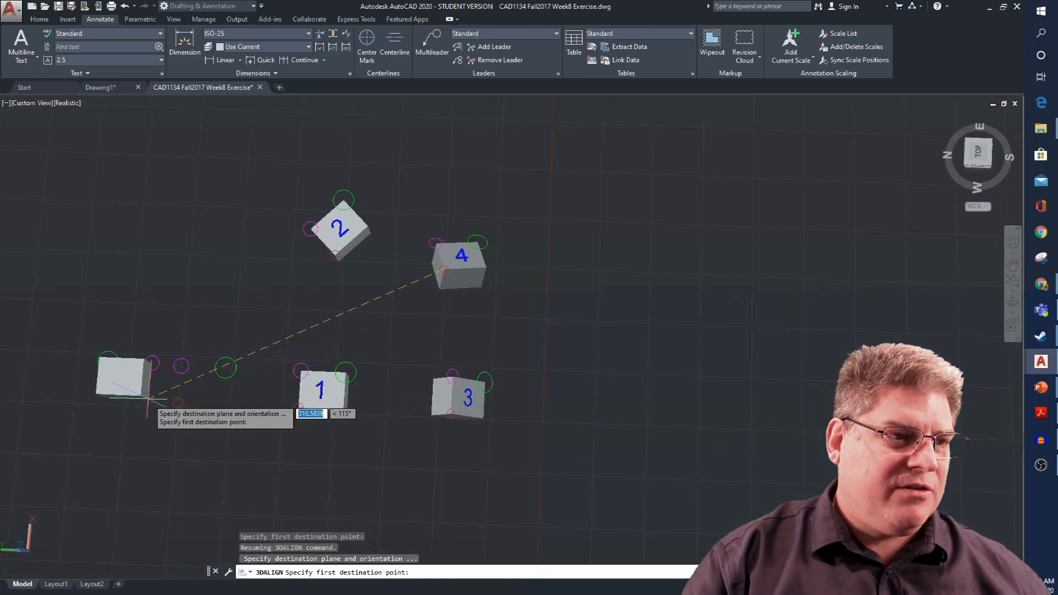
{"action": "scroll", "coordinate": [135, 412], "scroll_direction": "up", "scroll_amount": 1}
{"action": "middle_click_drag", "start_coordinate": [133, 411], "coordinate": [296, 299]}
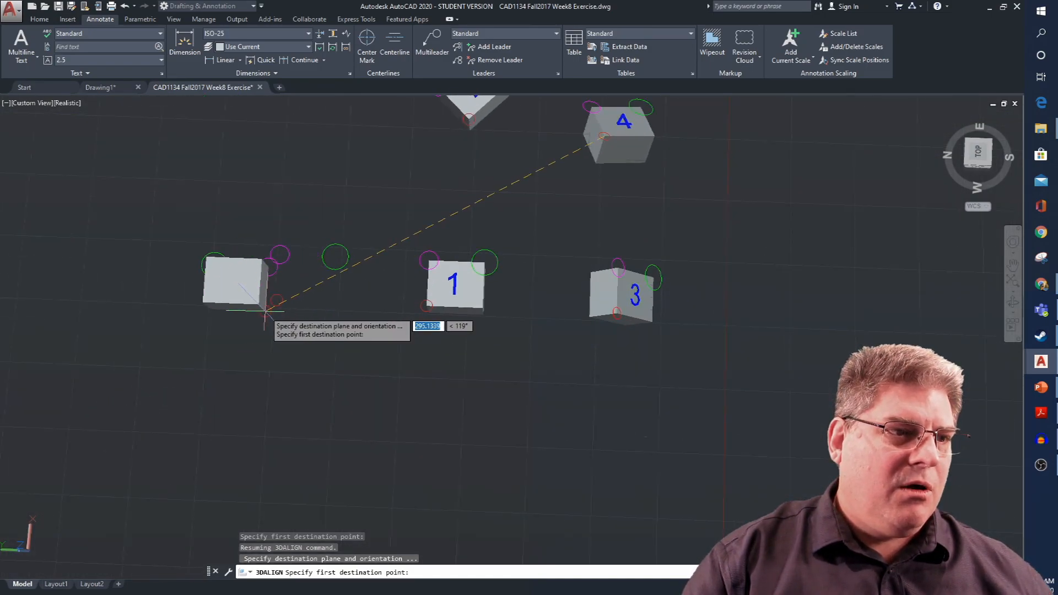
{"action": "scroll", "coordinate": [264, 309], "scroll_direction": "up", "scroll_amount": 4}
{"action": "middle_click_drag", "start_coordinate": [169, 263], "coordinate": [354, 338]}
{"action": "scroll", "coordinate": [367, 287], "scroll_direction": "up", "scroll_amount": 2}
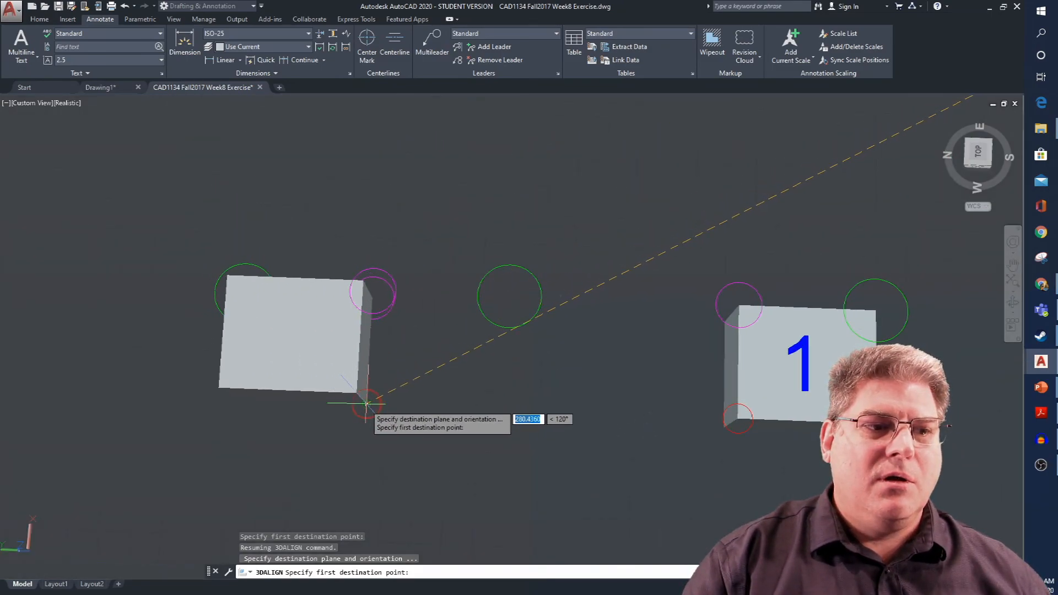
{"action": "left_click", "coordinate": [365, 404]}
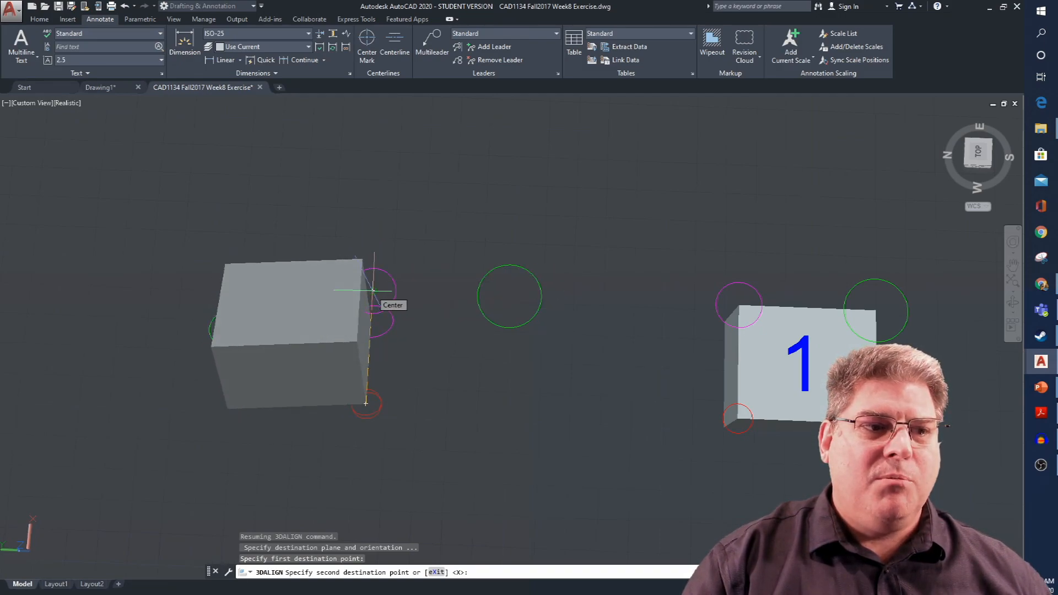
{"action": "left_click", "coordinate": [373, 290]}
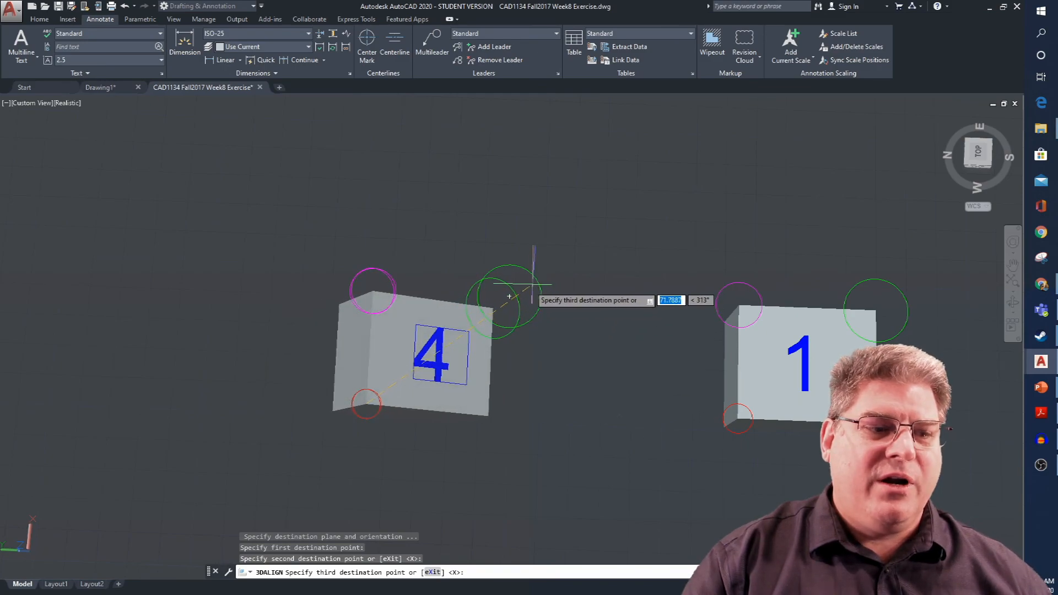
{"action": "middle_click_drag", "start_coordinate": [485, 236], "coordinate": [478, 207], "text": "shift"}
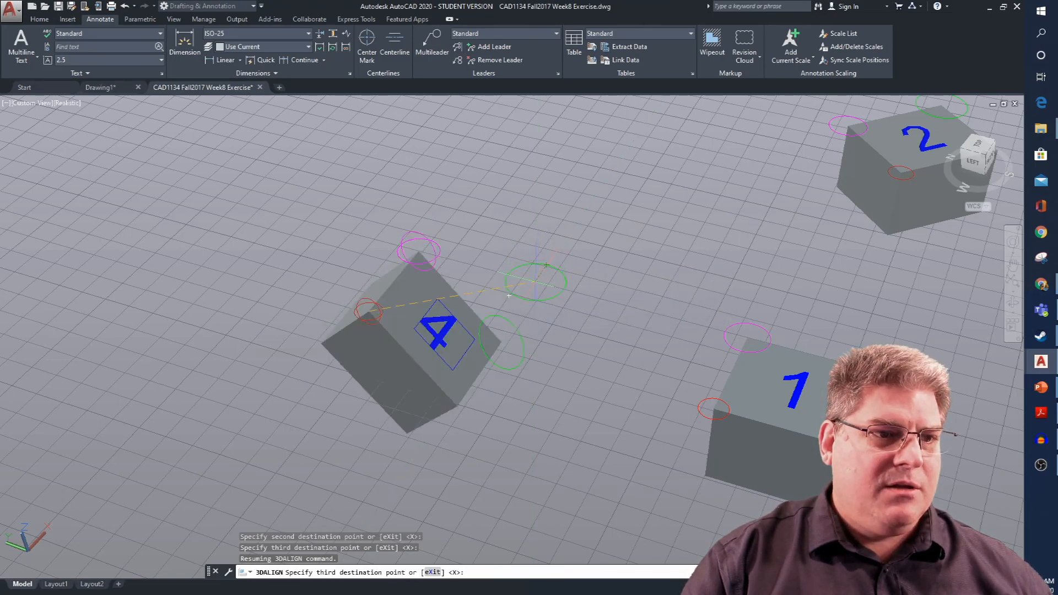
{"action": "left_click", "coordinate": [536, 282]}
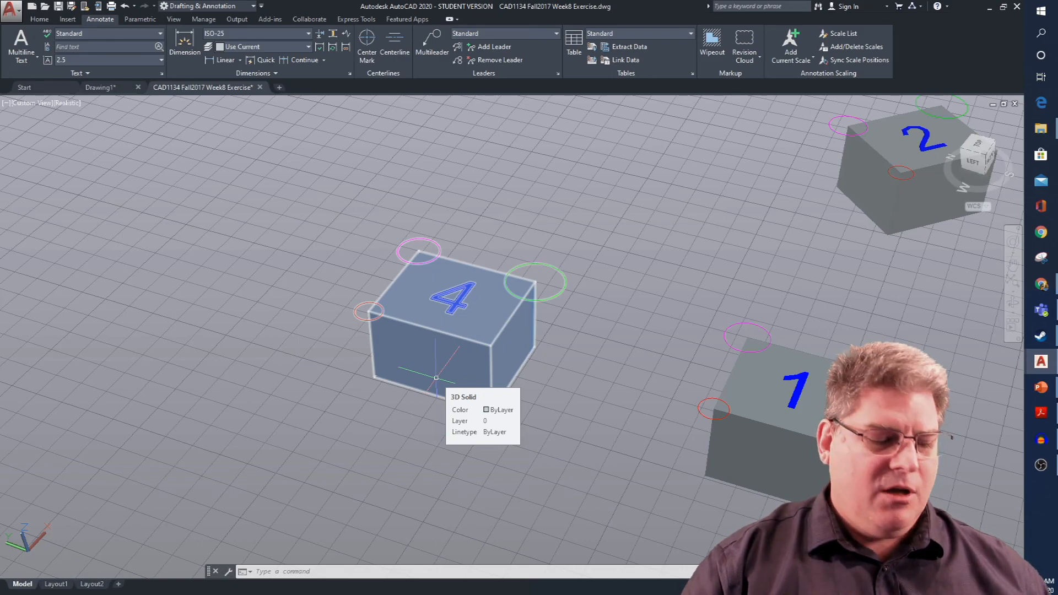
- Undo the 3DALIGN of box 4 together with the view changes around it
{"action": "key", "text": "ctrl+z"}
{"action": "key", "text": "ctrl+z"}
{"action": "key", "text": "ctrl+z"}
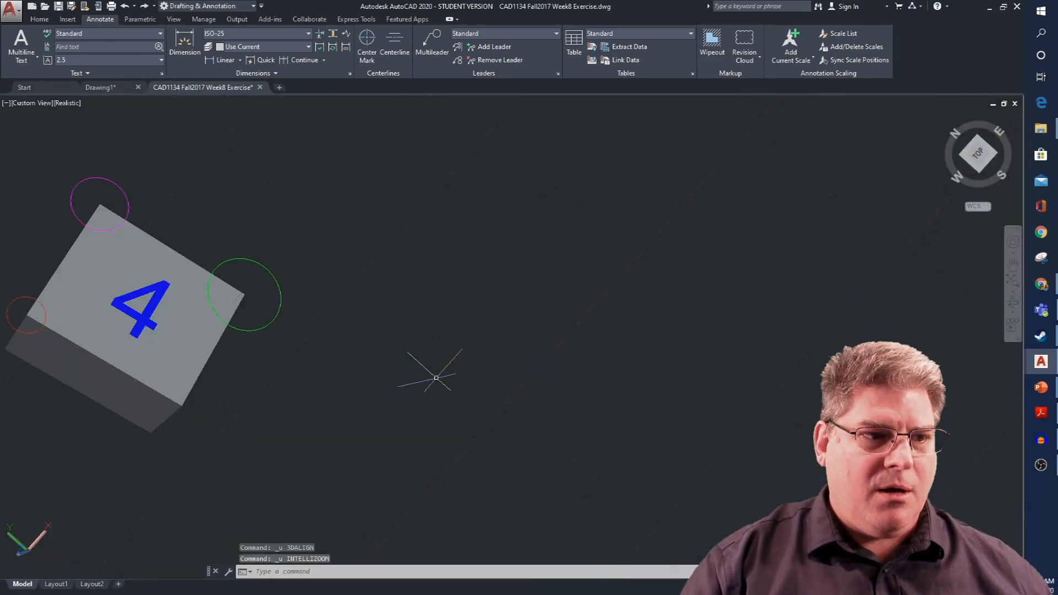
- Run 3DALIGN on box 4 again, with its red corner as base point and its magenta and green corners as second and third points
{"action": "scroll", "coordinate": [449, 357], "scroll_direction": "down", "scroll_amount": 3}
{"action": "scroll", "coordinate": [474, 325], "scroll_direction": "up", "scroll_amount": 4}
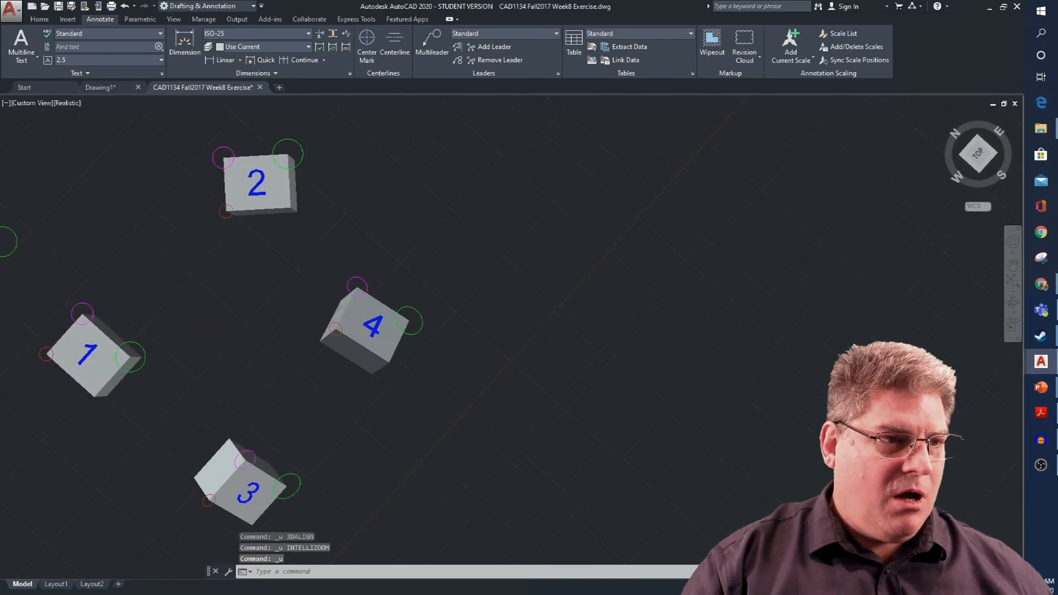
{"action": "scroll", "coordinate": [205, 297], "scroll_direction": "up", "scroll_amount": 1}
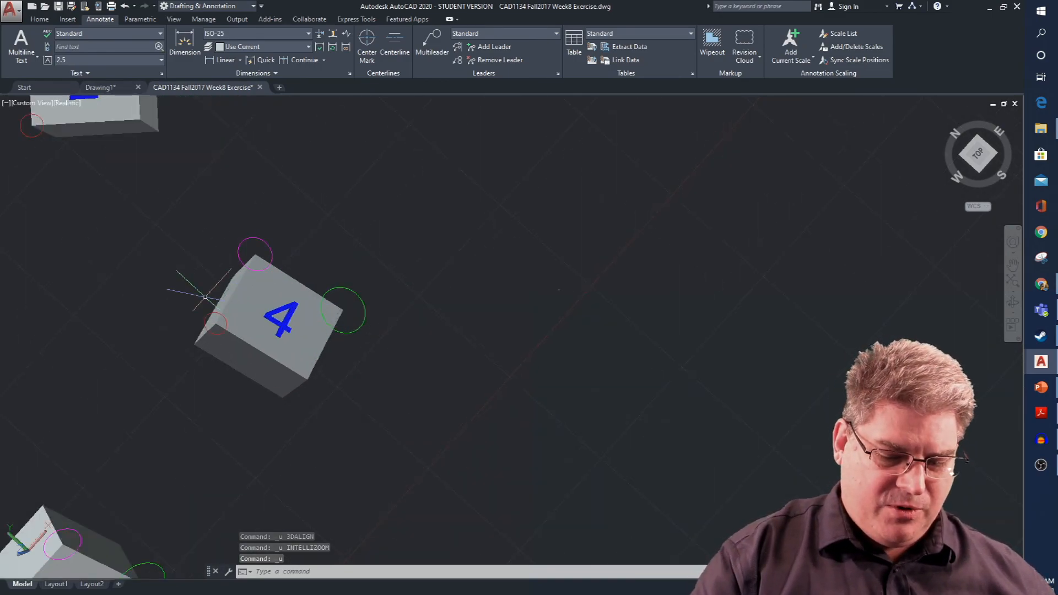
{"action": "type", "text": "3al"}
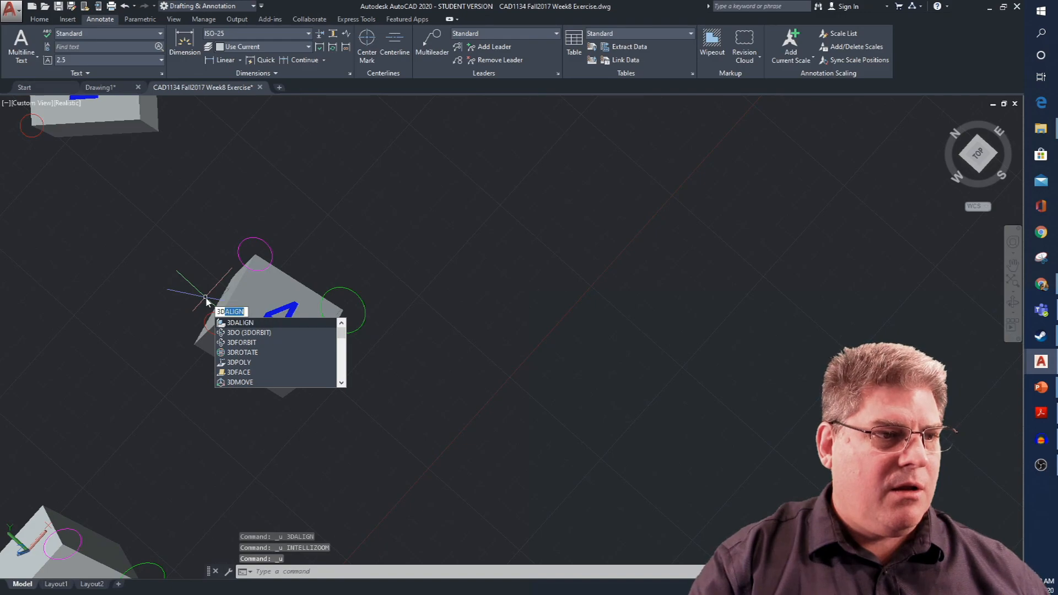
{"action": "key", "text": "Return"}
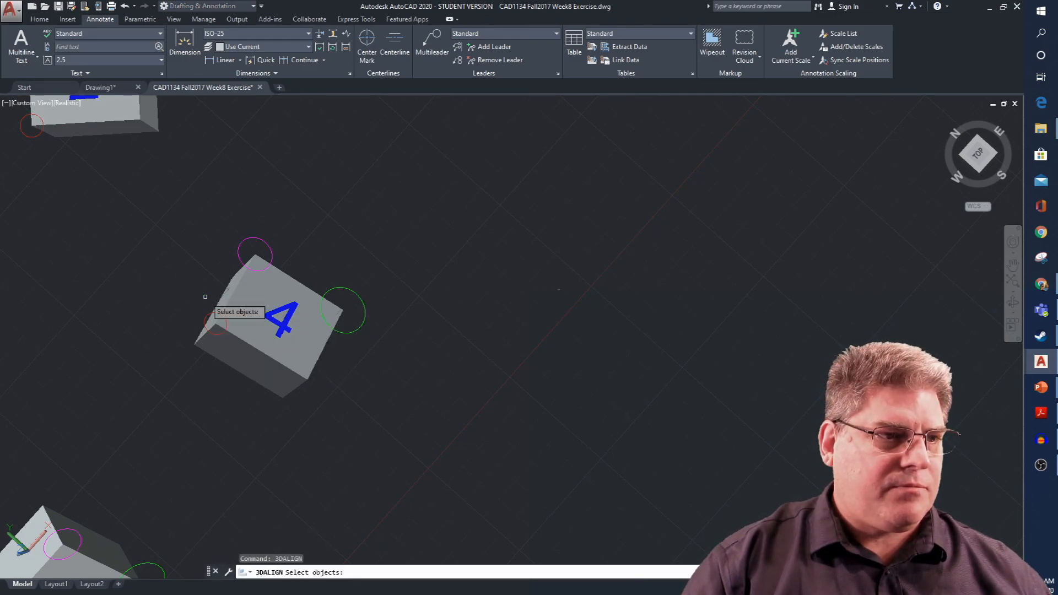
{"action": "left_click", "coordinate": [300, 339]}
{"action": "key", "text": "Return"}
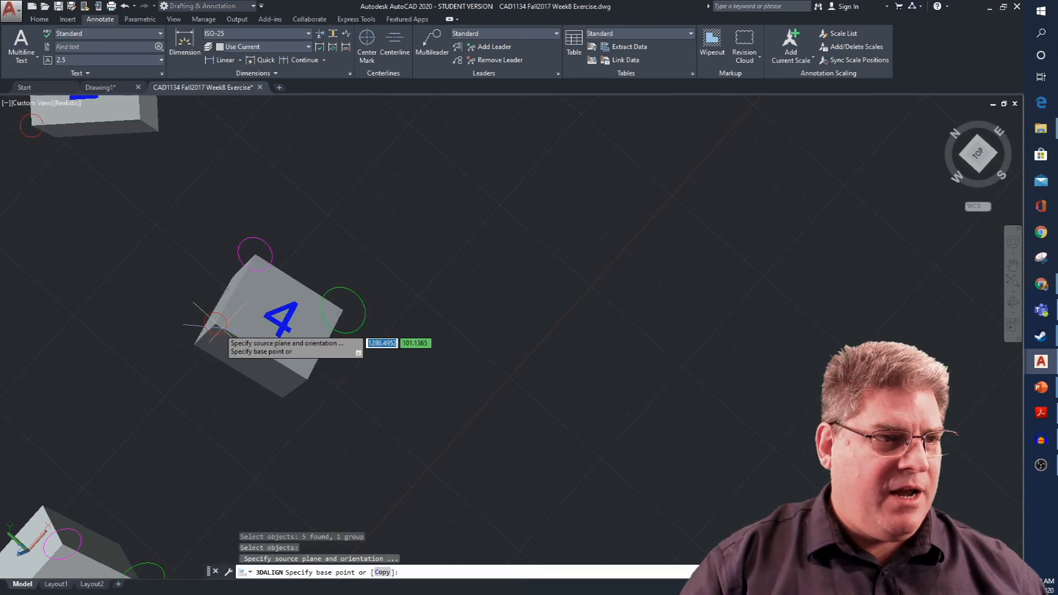
{"action": "left_click", "coordinate": [215, 324]}
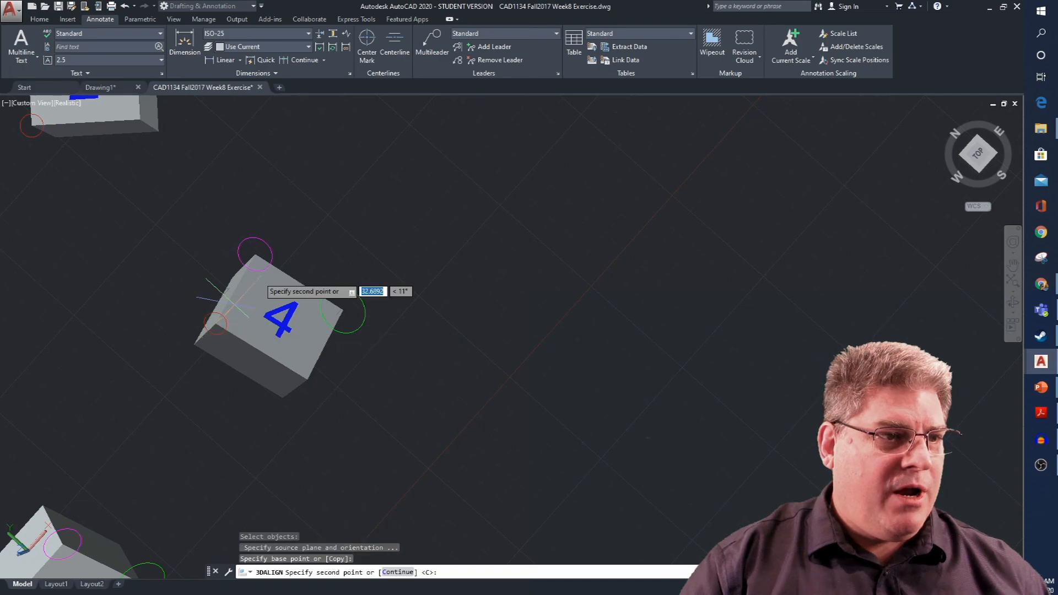
{"action": "left_click", "coordinate": [343, 310]}
{"action": "left_click", "coordinate": [340, 315]}
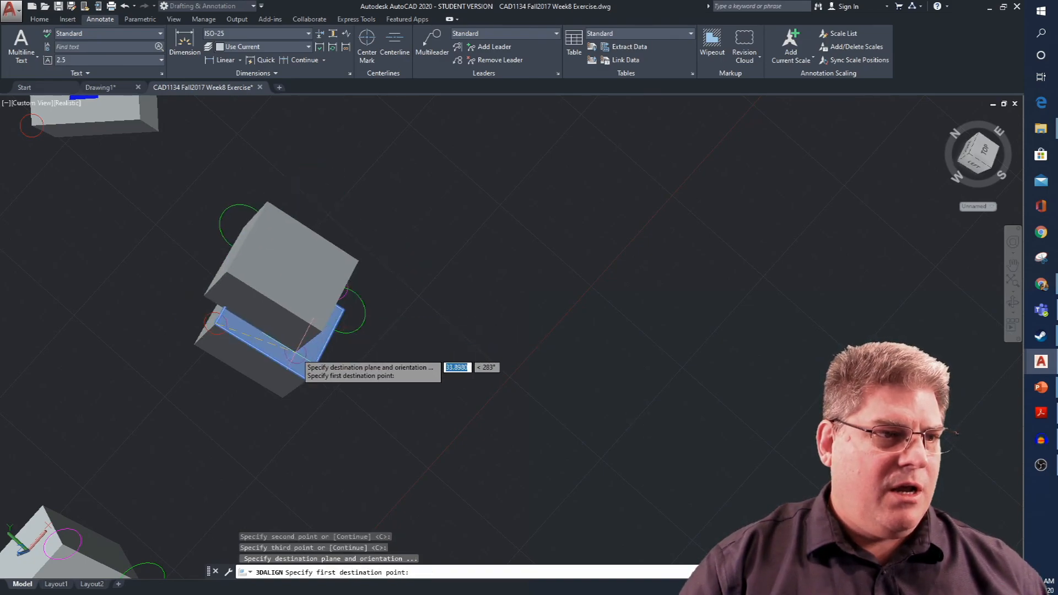
- Place box 4's red corner on the green target circle, orient its magenta corner toward the red target circle, and finish the alignment
{"action": "scroll", "coordinate": [302, 351], "scroll_direction": "down", "scroll_amount": 5}
{"action": "middle_click_drag", "start_coordinate": [91, 272], "coordinate": [586, 259]}
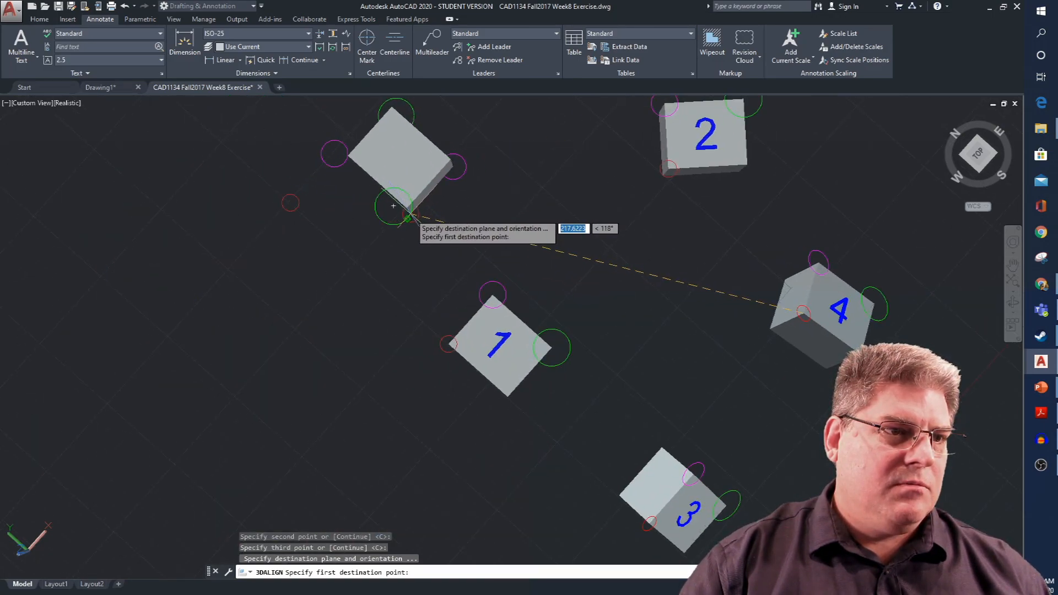
{"action": "left_click", "coordinate": [408, 218]}
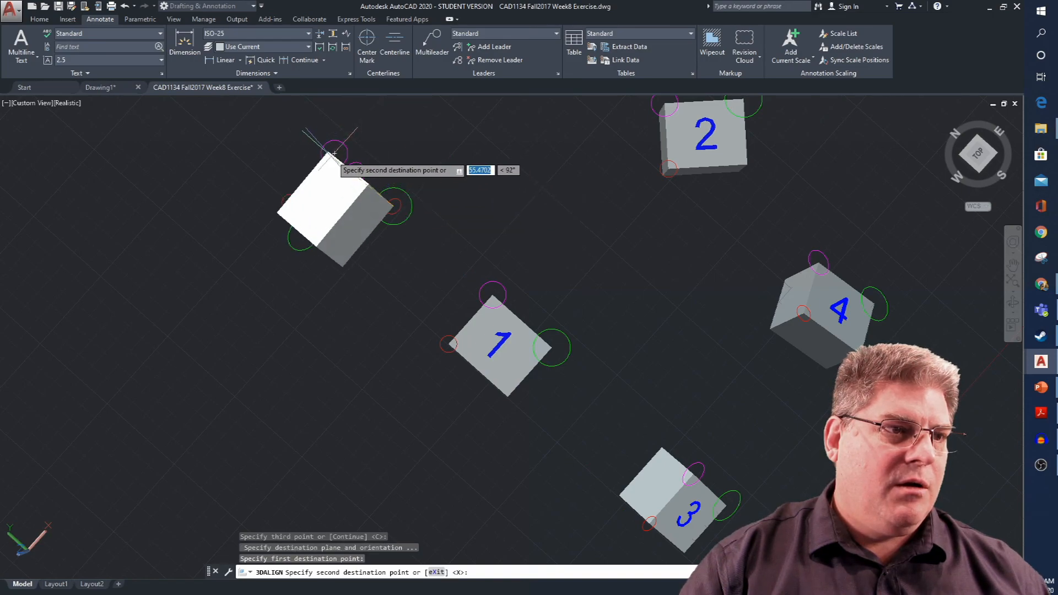
{"action": "left_click", "coordinate": [290, 202]}
{"action": "key", "text": "Return"}
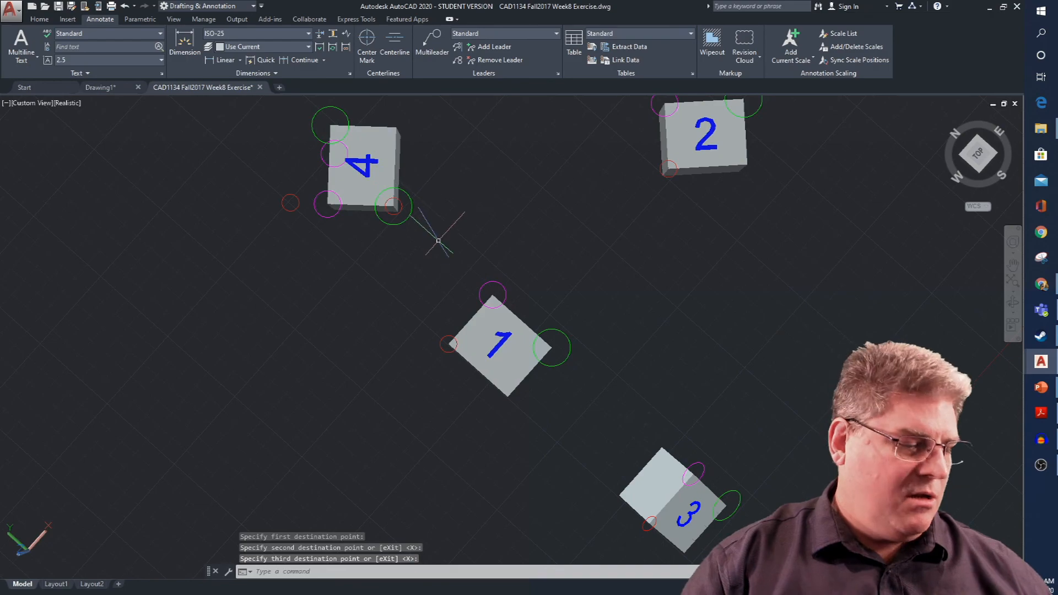
- Examine from above, up close and at ground level how box 4's coloured corners sit relative to the target circles
{"action": "middle_click_drag", "start_coordinate": [423, 237], "coordinate": [626, 66], "text": "shift"}
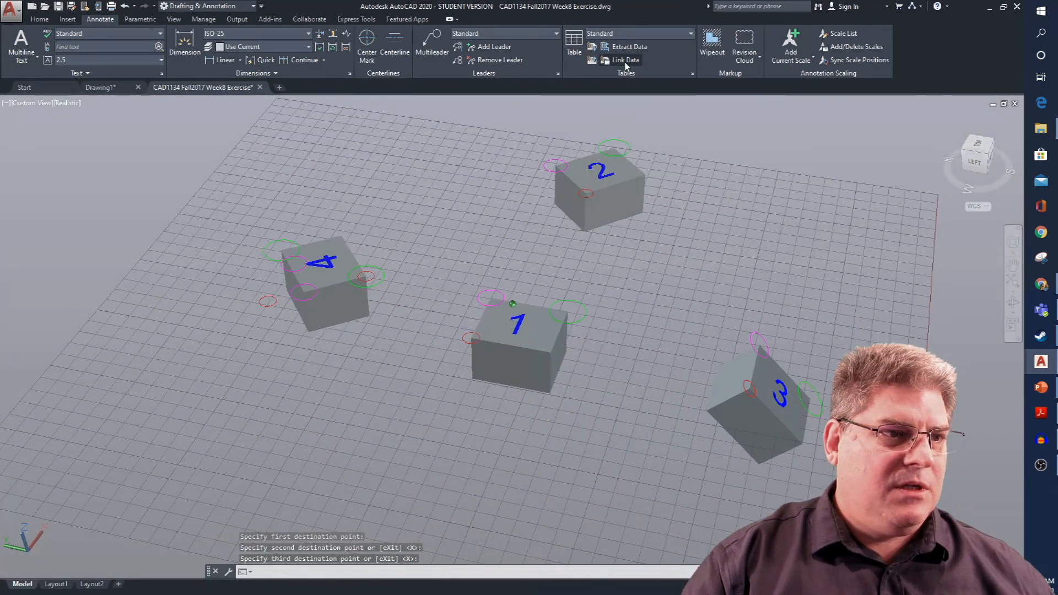
{"action": "scroll", "coordinate": [276, 259], "scroll_direction": "up", "scroll_amount": 2}
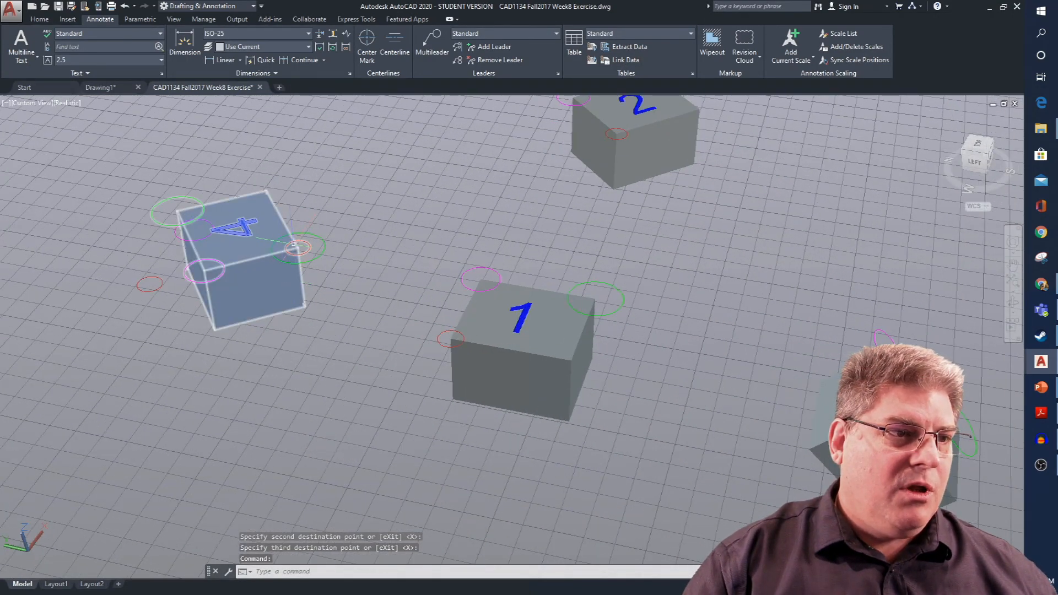
{"action": "scroll", "coordinate": [186, 178], "scroll_direction": "up", "scroll_amount": 4}
{"action": "scroll", "coordinate": [186, 178], "scroll_direction": "down", "scroll_amount": 2}
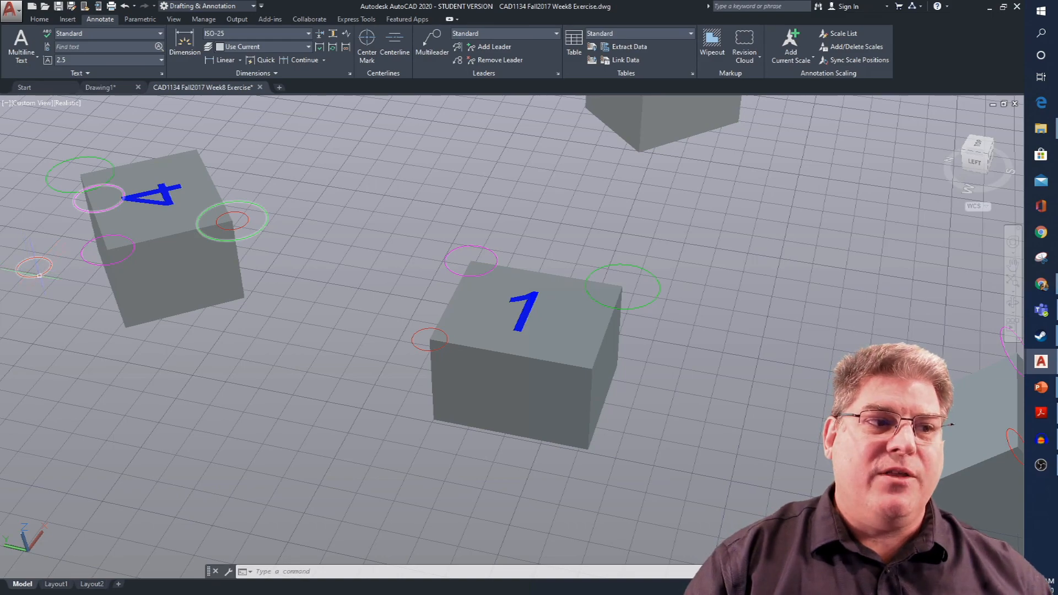
{"action": "scroll", "coordinate": [263, 293], "scroll_direction": "down", "scroll_amount": 2}
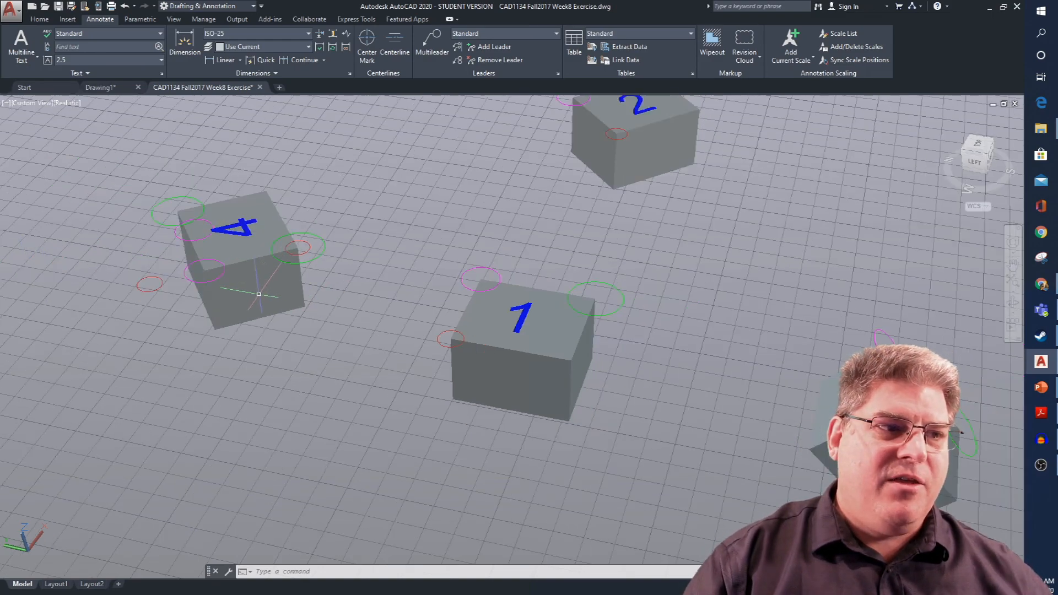
{"action": "middle_click_drag", "start_coordinate": [142, 242], "coordinate": [230, 162], "text": "shift"}
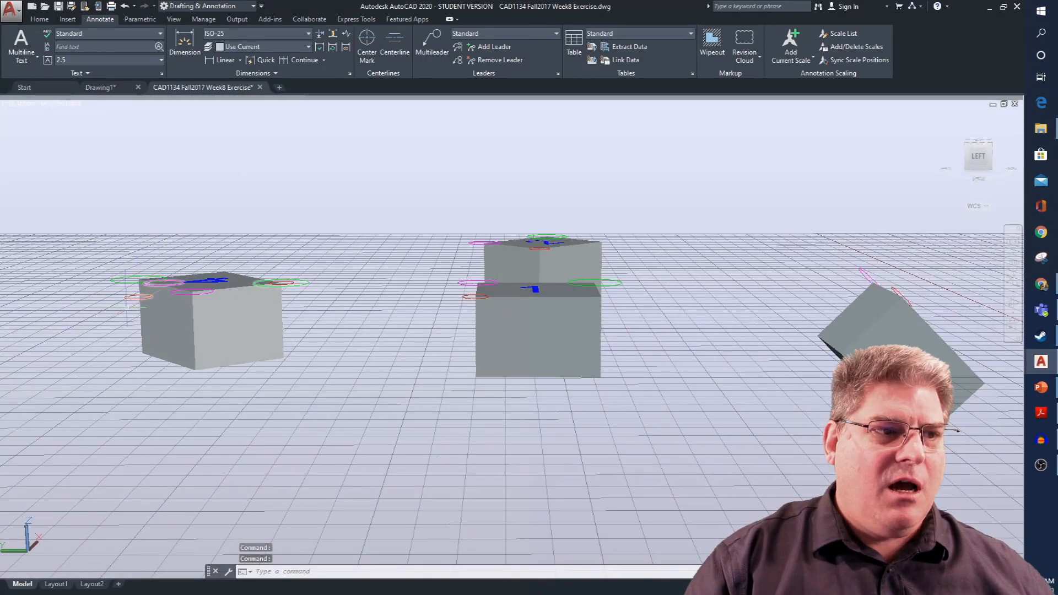
{"action": "middle_click_drag", "start_coordinate": [231, 280], "coordinate": [193, 383], "text": "shift"}
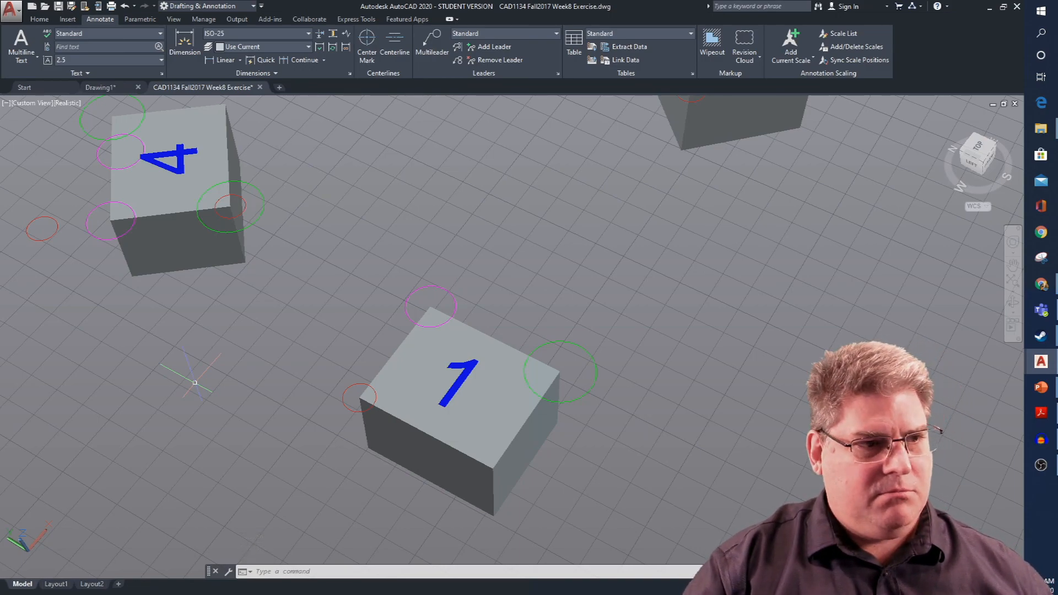
- Undo the latest view changes around boxes 4 and 1 and leave no command active
{"action": "key", "text": "ctrl+z"}
{"action": "key", "text": "Escape"}
{"action": "key", "text": "Escape"}
{"action": "key", "text": "Escape"}
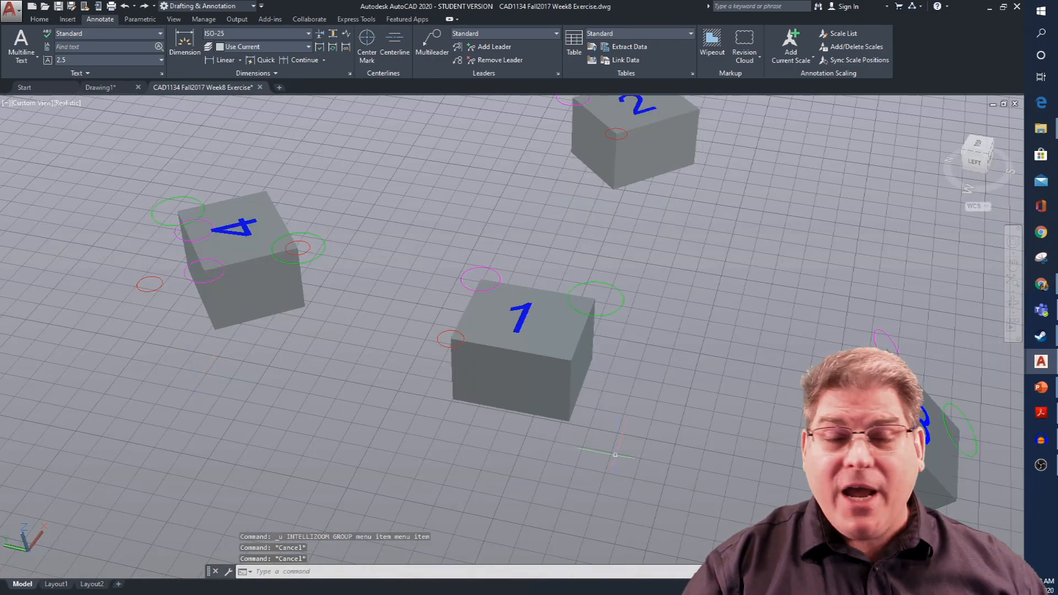